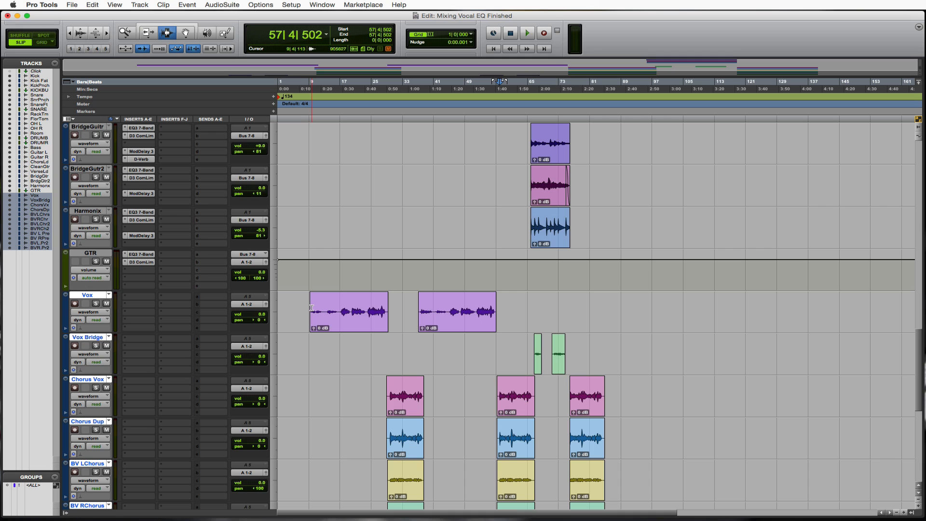
- Solo the Vox track and place the edit cursor in its first clip at about bar 23
{"action": "scroll", "coordinate": [312, 308], "scroll_direction": "down", "scroll_amount": 3}
{"action": "scroll", "coordinate": [311, 308], "scroll_direction": "down", "scroll_amount": 1}
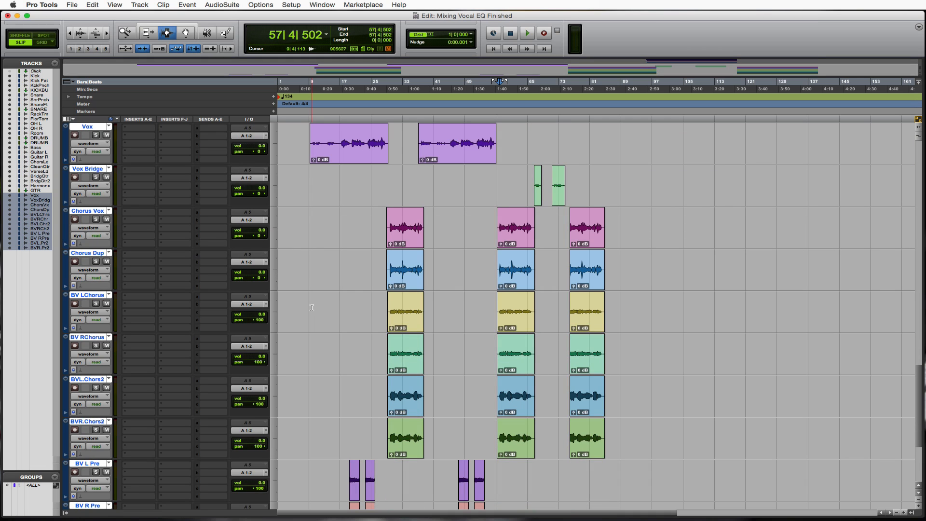
{"action": "scroll", "coordinate": [311, 308], "scroll_direction": "up", "scroll_amount": 1}
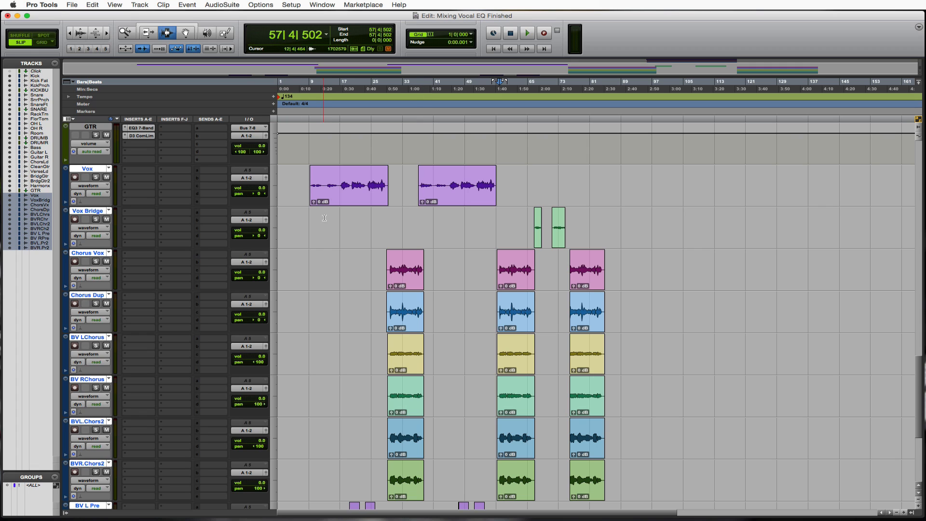
{"action": "left_click", "coordinate": [96, 178]}
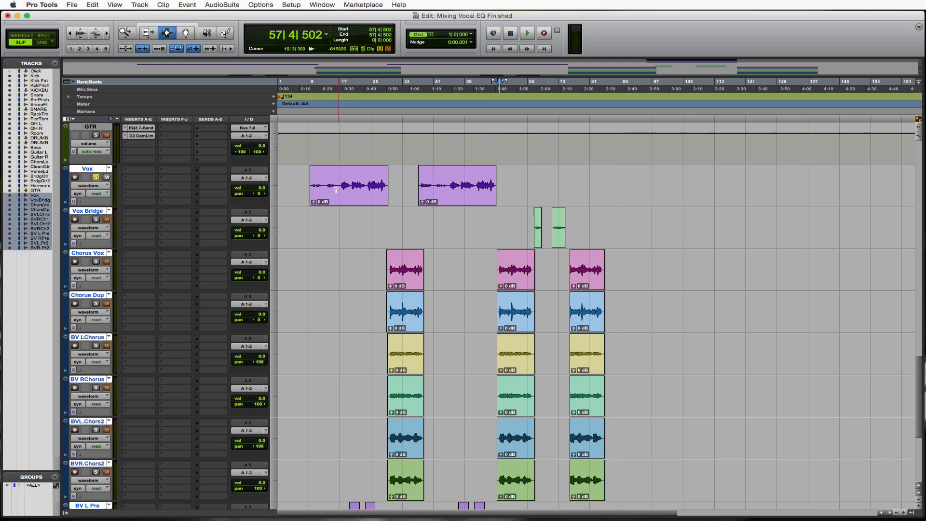
{"action": "left_click_drag", "start_coordinate": [309, 194], "coordinate": [366, 194]}
{"action": "left_click", "coordinate": [367, 194]}
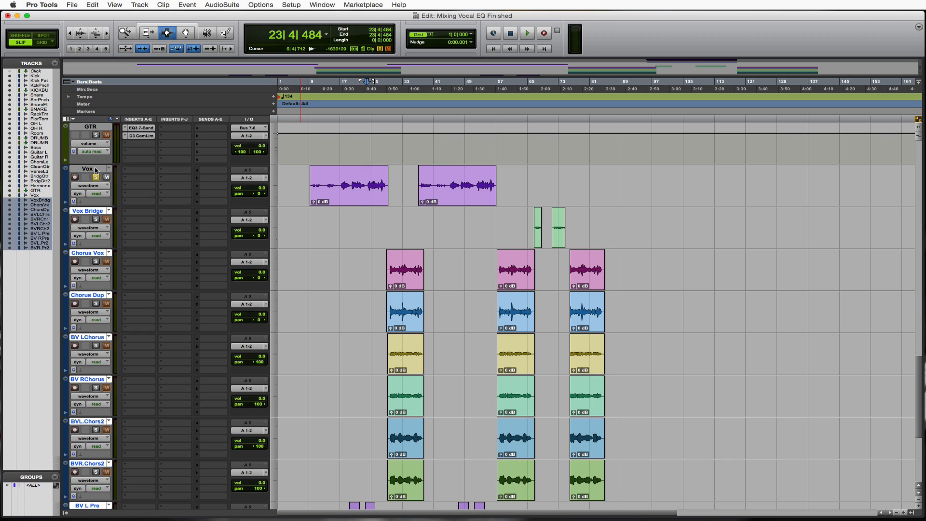
- Duplicate the Vox track once without its playlists, automation, inserts or sends, inserting the copy after the selected track
{"action": "left_click", "coordinate": [97, 168]}
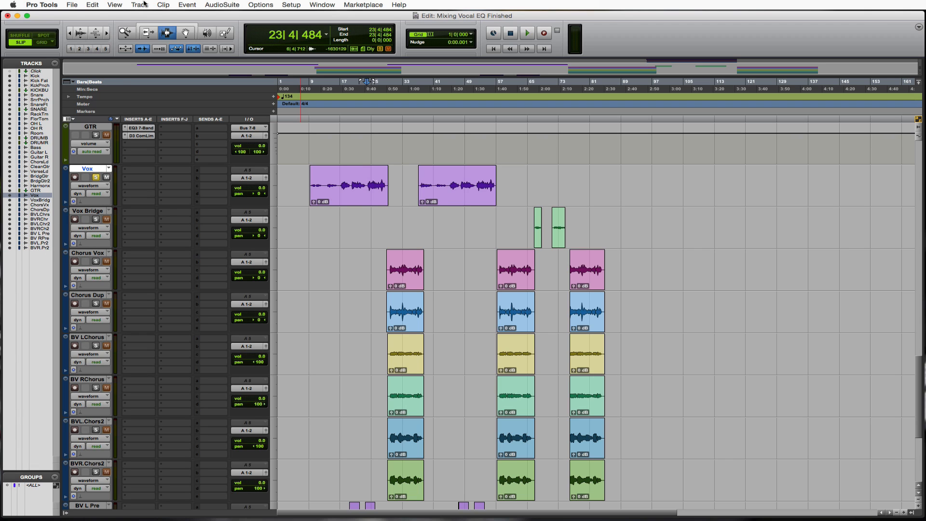
{"action": "right_click", "coordinate": [93, 169]}
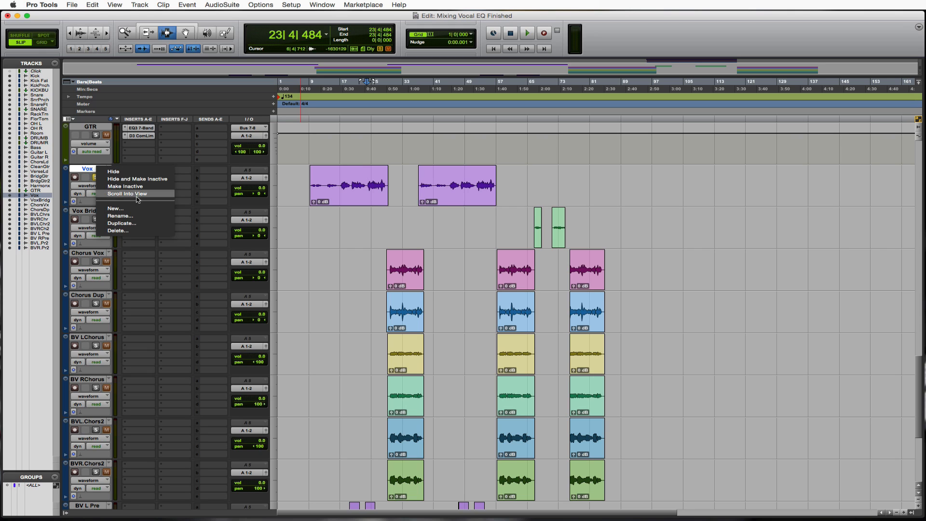
{"action": "left_click", "coordinate": [148, 226]}
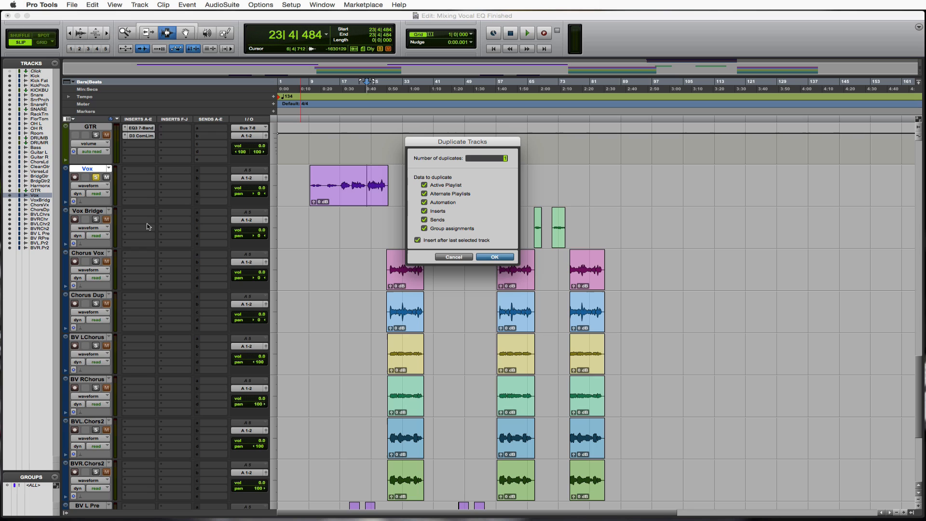
{"action": "left_click", "coordinate": [450, 195]}
{"action": "left_click", "coordinate": [443, 203]}
{"action": "left_click", "coordinate": [441, 211]}
{"action": "left_click", "coordinate": [440, 220]}
{"action": "left_click", "coordinate": [500, 257]}
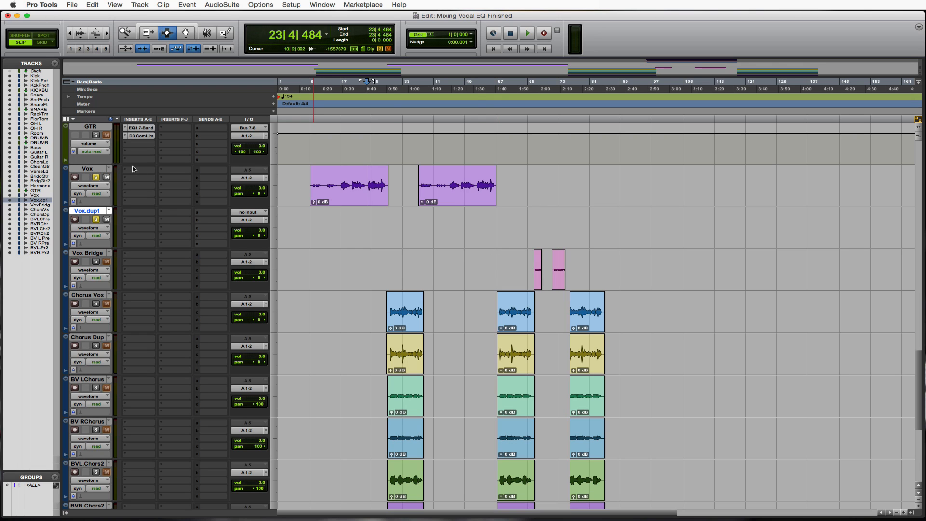
- Rename the duplicated vocal track as "Vocals Lite"
{"action": "double_click", "coordinate": [96, 214]}
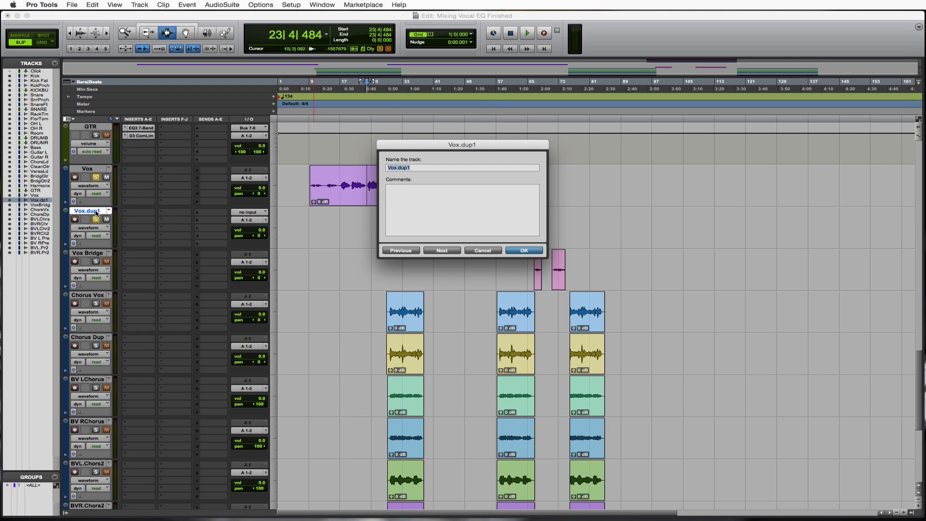
{"action": "type", "text": "Vocals Lite"}
{"action": "key", "text": "Return"}
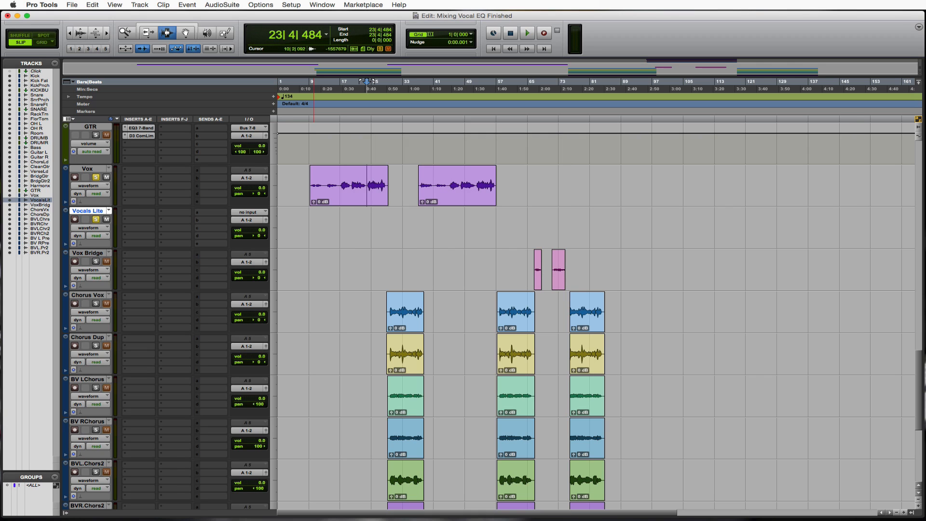
- Move the quiet opening of the first Vox clip, up to about bar 17, onto the Vocals Lite track at the same position
{"action": "left_click", "coordinate": [341, 189]}
{"action": "key", "text": "super+bracketright"}
{"action": "key", "text": "super+bracketright"}
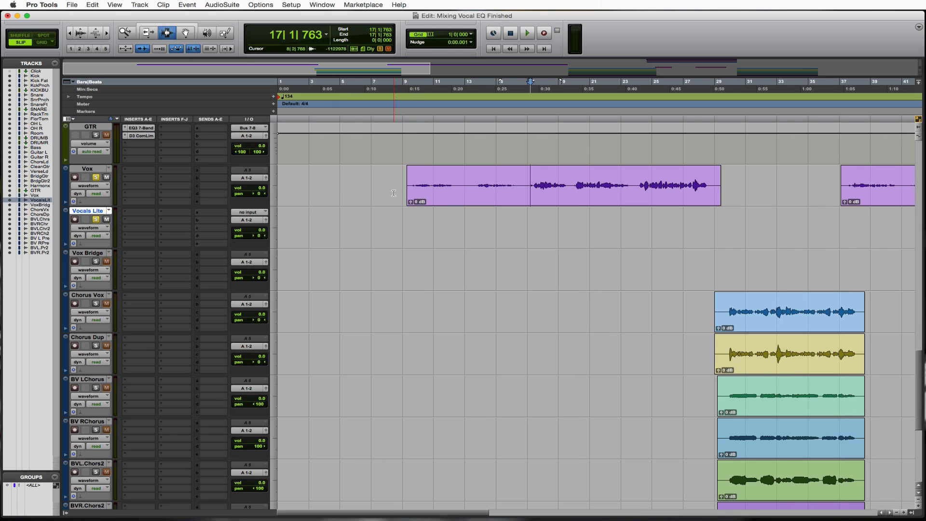
{"action": "left_click_drag", "start_coordinate": [395, 194], "coordinate": [527, 199]}
{"action": "key", "text": "super+c"}
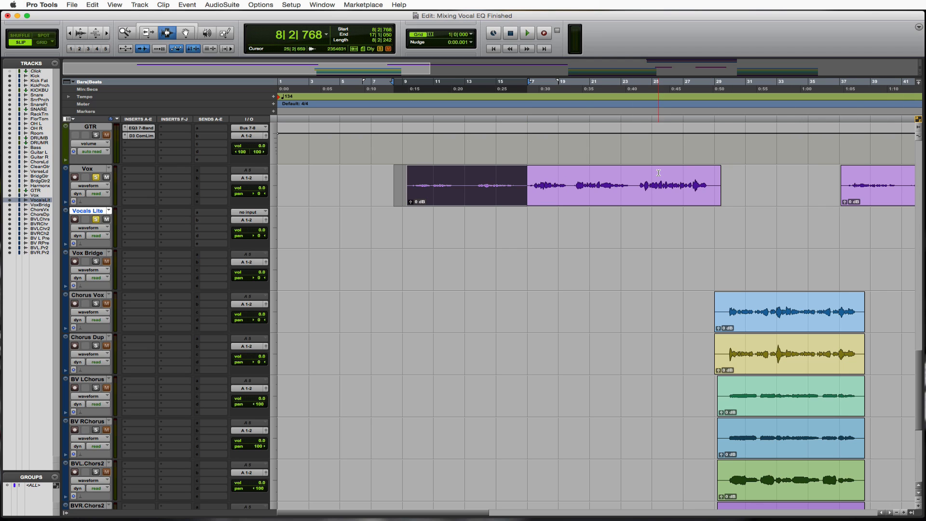
{"action": "key", "text": "semicolon"}
{"action": "key", "text": "super+v"}
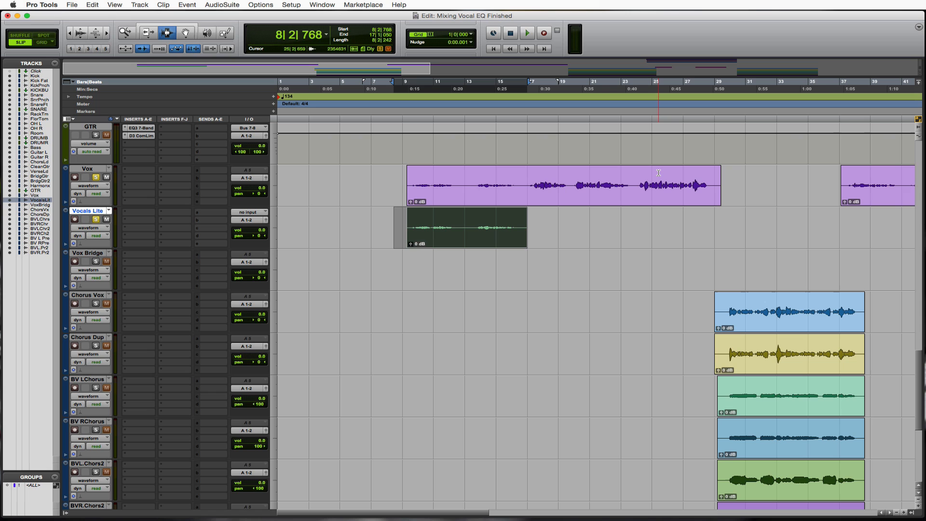
{"action": "key", "text": "p"}
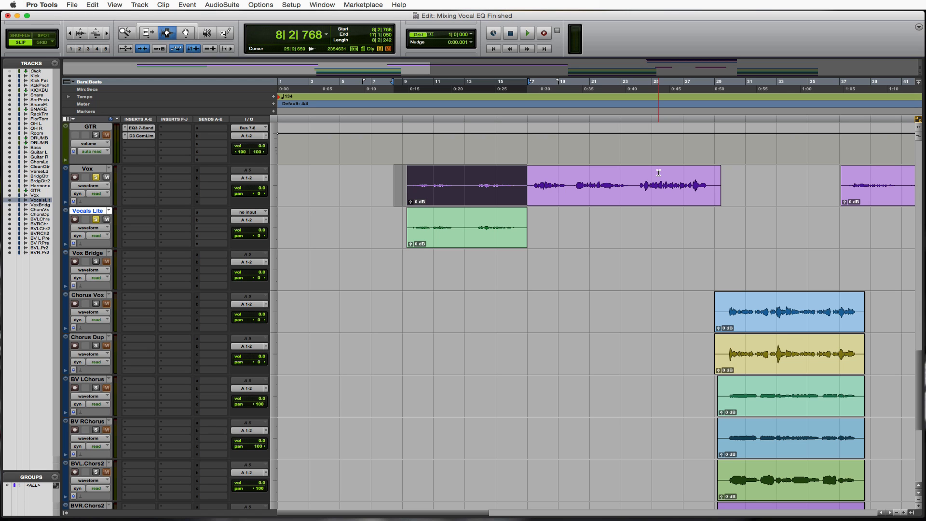
{"action": "key", "text": "Delete"}
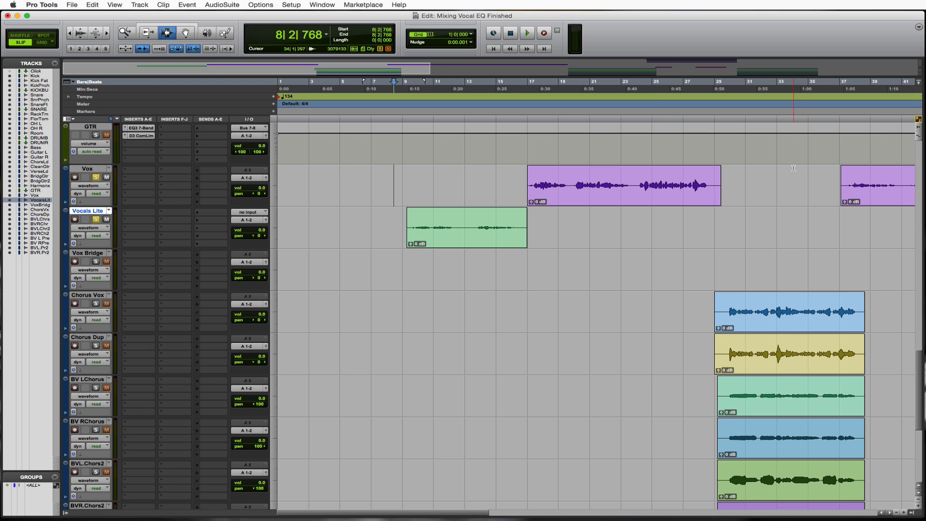
- Move the quiet opening of the second Vox clip, up to about bar 45, onto the Vocals Lite track at the same position
{"action": "scroll", "coordinate": [794, 168], "scroll_direction": "right", "scroll_amount": 3}
{"action": "scroll", "coordinate": [794, 167], "scroll_direction": "right", "scroll_amount": 8}
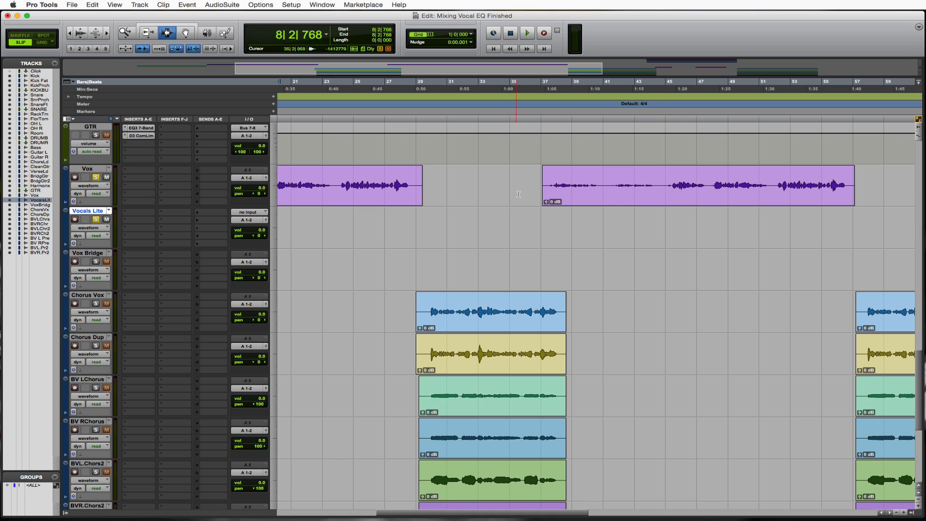
{"action": "left_click_drag", "start_coordinate": [521, 189], "coordinate": [667, 199]}
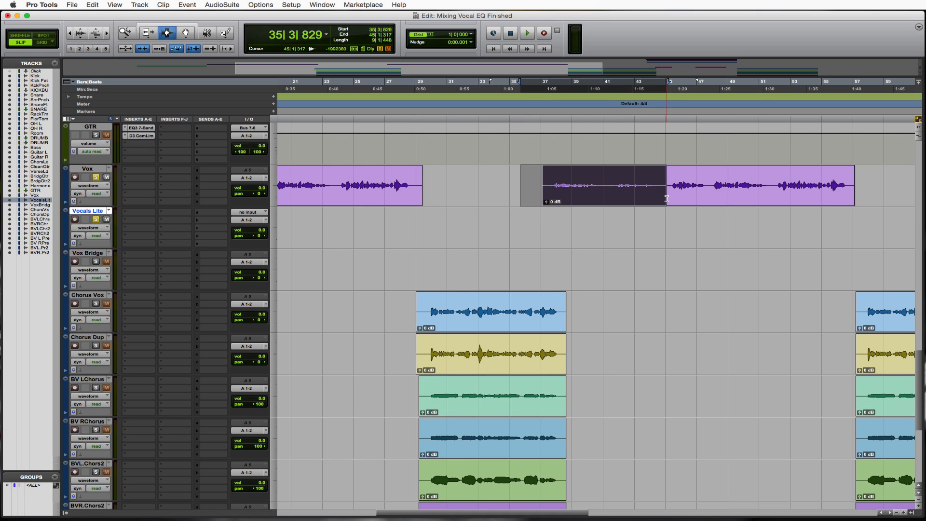
{"action": "key", "text": "super+c"}
{"action": "key", "text": "semicolon"}
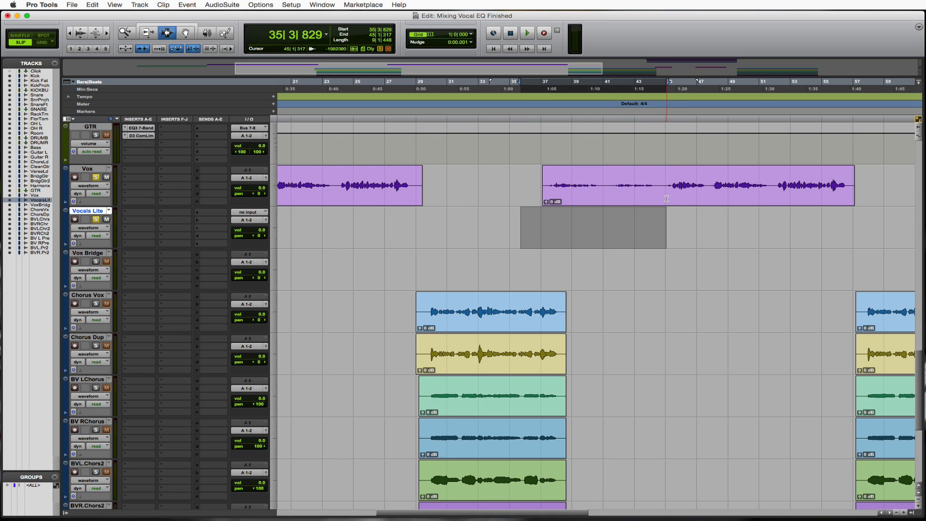
{"action": "key", "text": "super+v"}
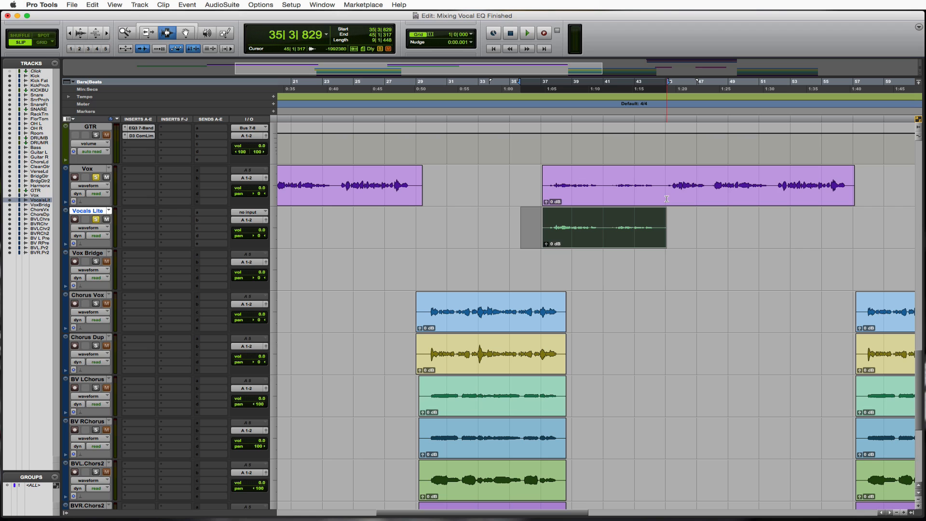
{"action": "key", "text": "p"}
{"action": "key", "text": "Delete"}
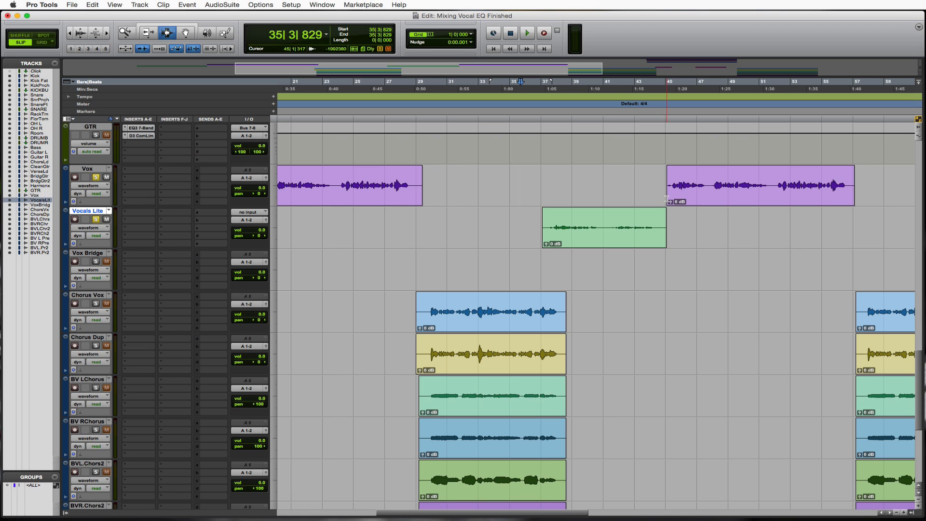
- Insert a mono EQ3 7-Band on the Vocals Lite track and place the edit cursor at the start of its first clip
{"action": "key", "text": "r"}
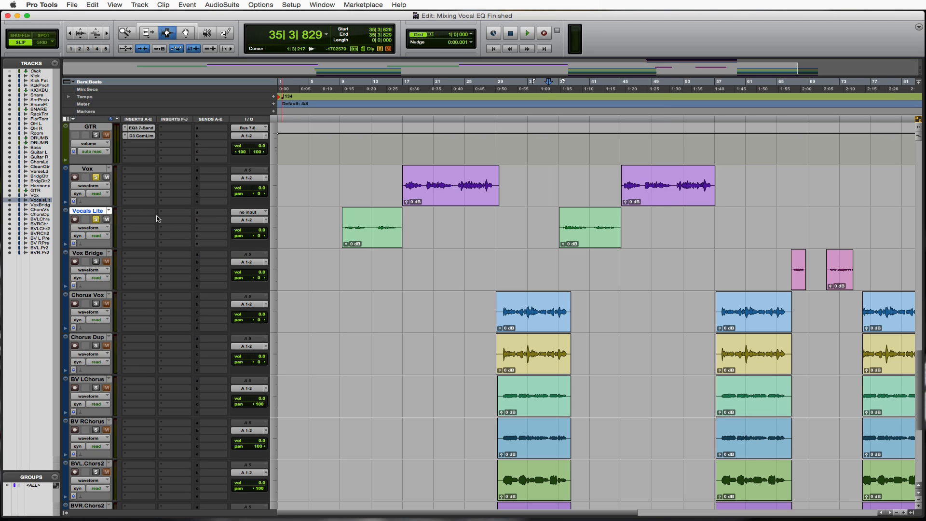
{"action": "left_click", "coordinate": [134, 213]}
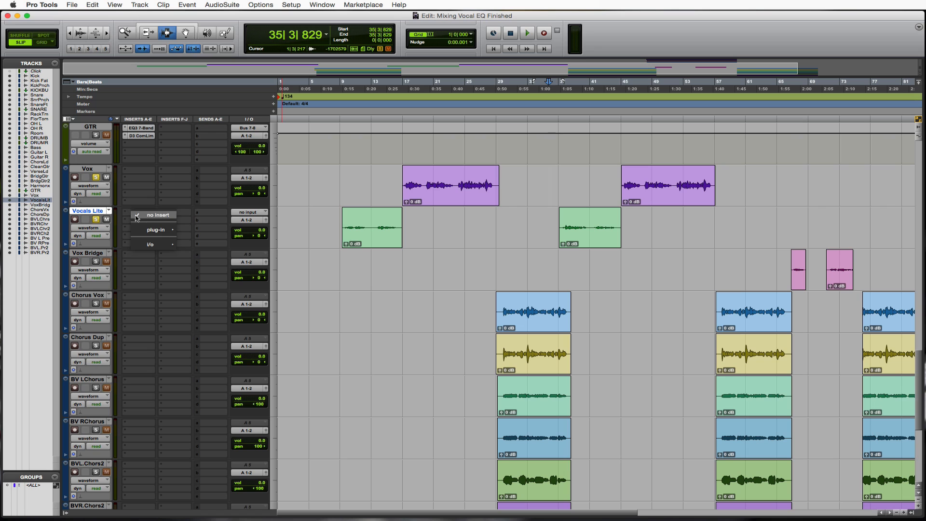
{"action": "mouse_move", "coordinate": [150, 232]}
{"action": "mouse_move", "coordinate": [213, 232]}
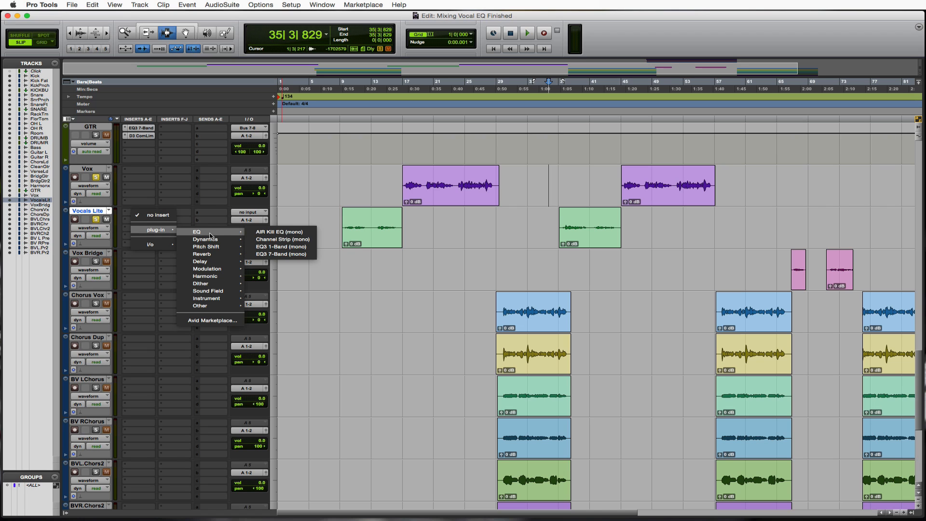
{"action": "left_click", "coordinate": [286, 256]}
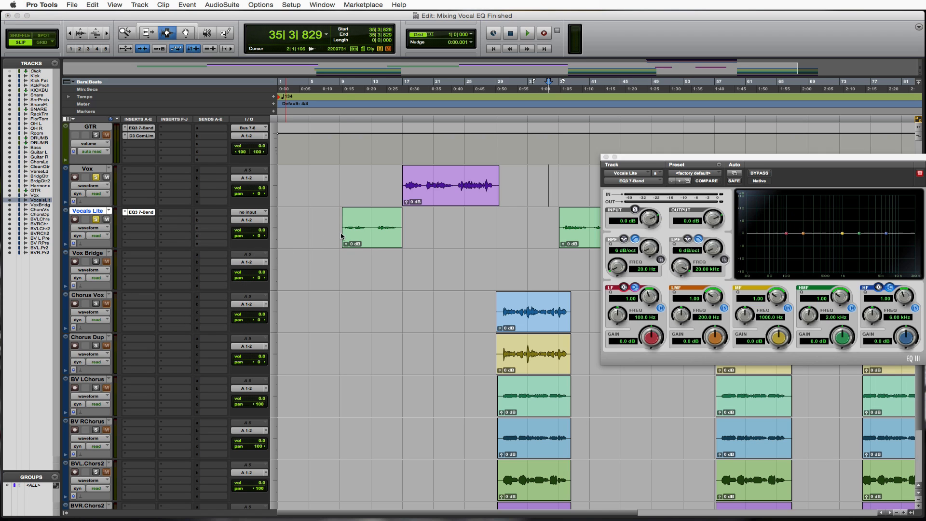
{"action": "left_click", "coordinate": [342, 230]}
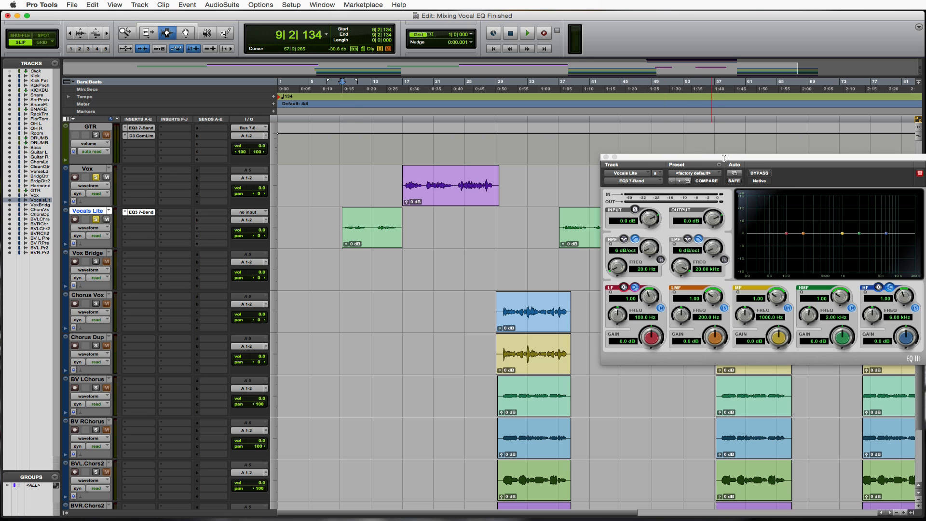
{"action": "left_click_drag", "start_coordinate": [715, 162], "coordinate": [595, 98]}
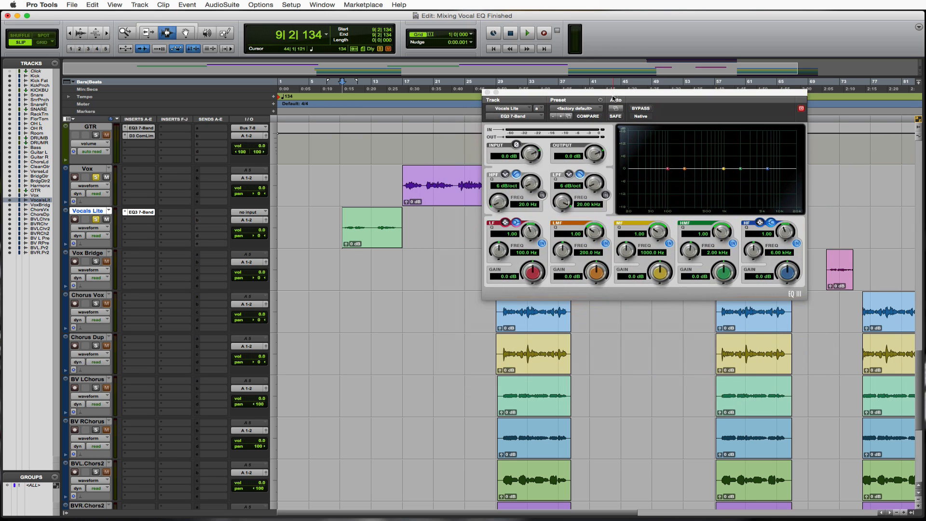
- Enable the EQ's high-pass filter at 12 dB/oct and 175.5 Hz, and set the low-mid band's Q to 10.00
{"action": "left_click", "coordinate": [542, 195]}
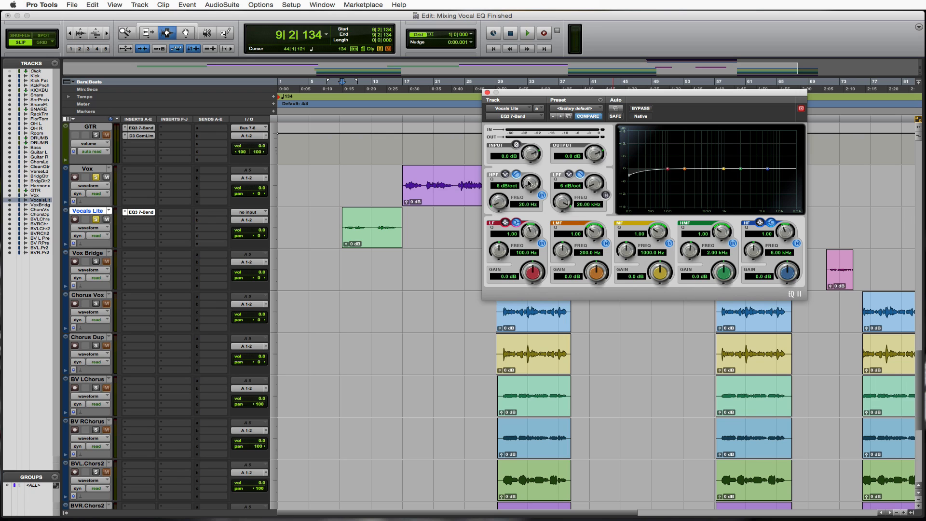
{"action": "left_click_drag", "start_coordinate": [531, 183], "coordinate": [531, 178]}
{"action": "left_click_drag", "start_coordinate": [499, 205], "coordinate": [499, 176]}
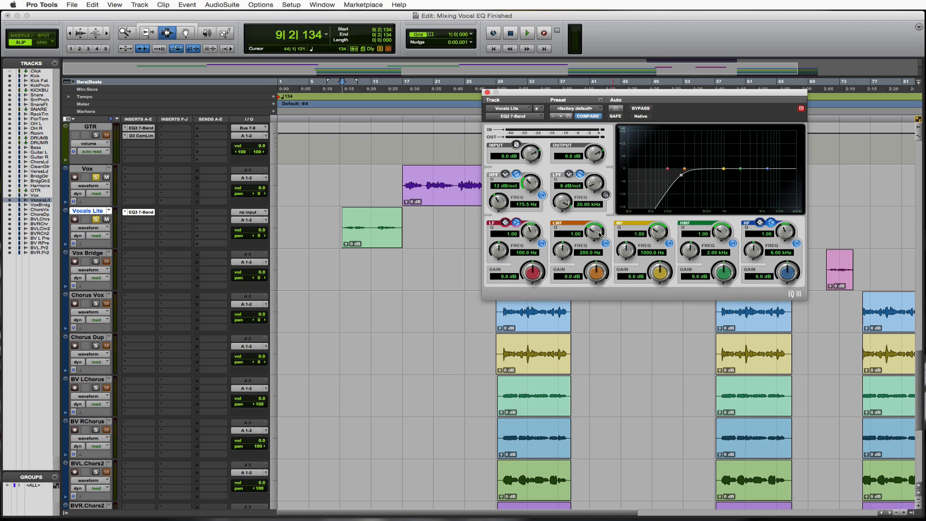
{"action": "left_click_drag", "start_coordinate": [596, 234], "coordinate": [619, 168]}
- Try playing the Vocals Lite clip, and turn off Dynamic Plug-in Processing in the Playback Engine settings
{"action": "key", "text": "space"}
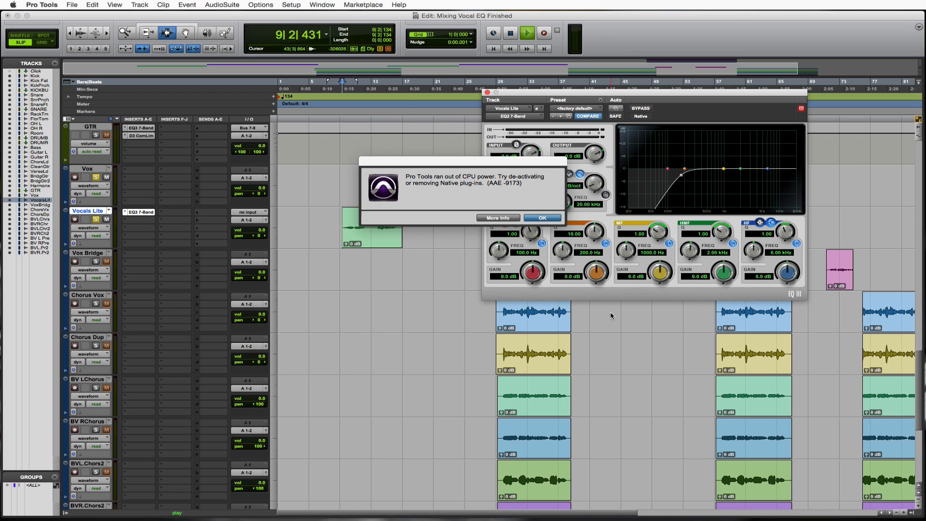
{"action": "left_click", "coordinate": [541, 218]}
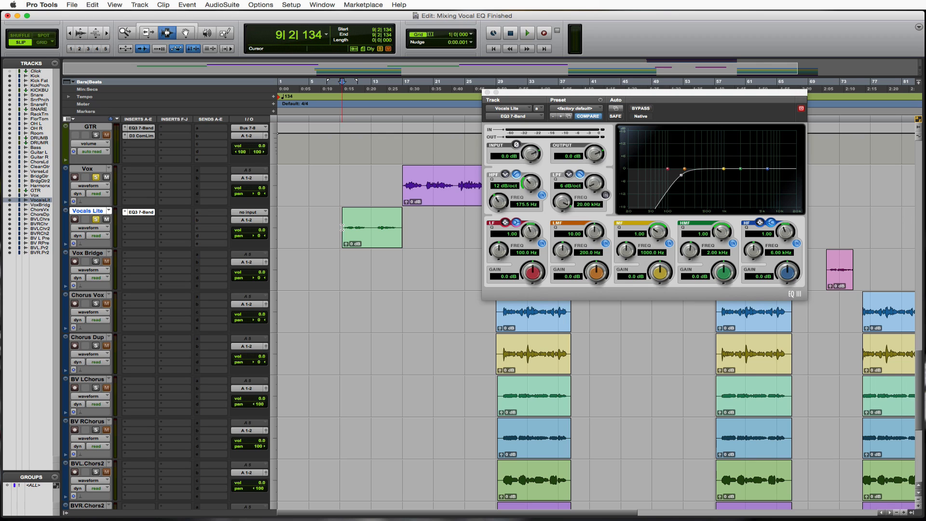
{"action": "left_click", "coordinate": [291, 5]}
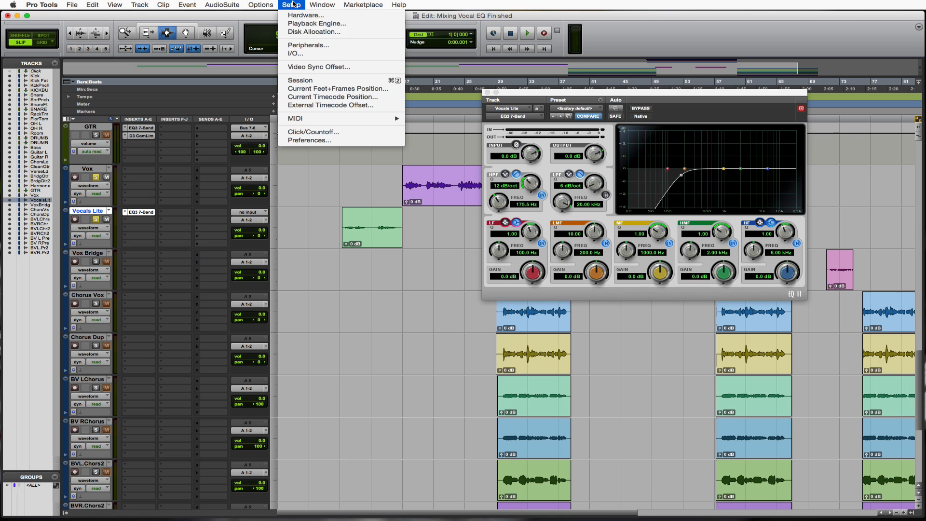
{"action": "left_click", "coordinate": [312, 24]}
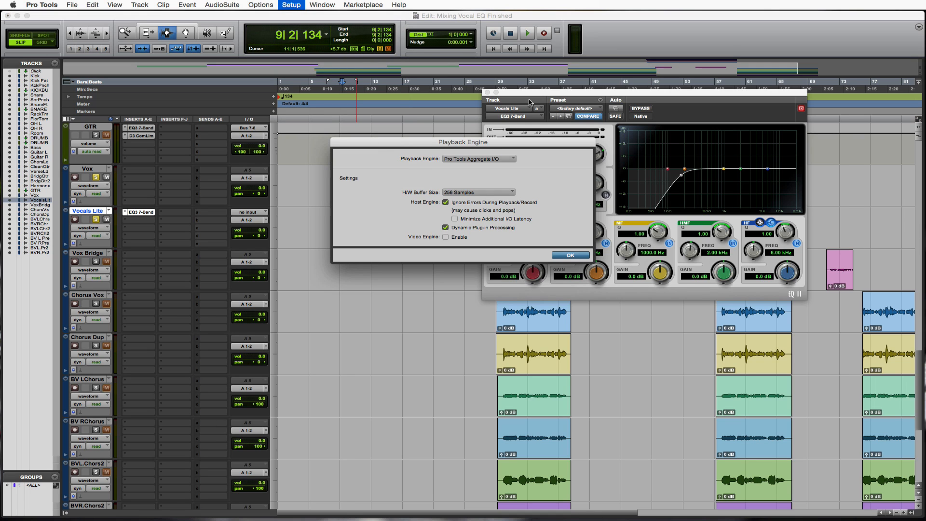
{"action": "left_click", "coordinate": [445, 228]}
{"action": "left_click", "coordinate": [563, 255]}
- Audition the Vocals Lite clip while boosting the low-mid band by 18.0 dB and sweeping its frequency to 473.1 Hz
{"action": "key", "text": "space"}
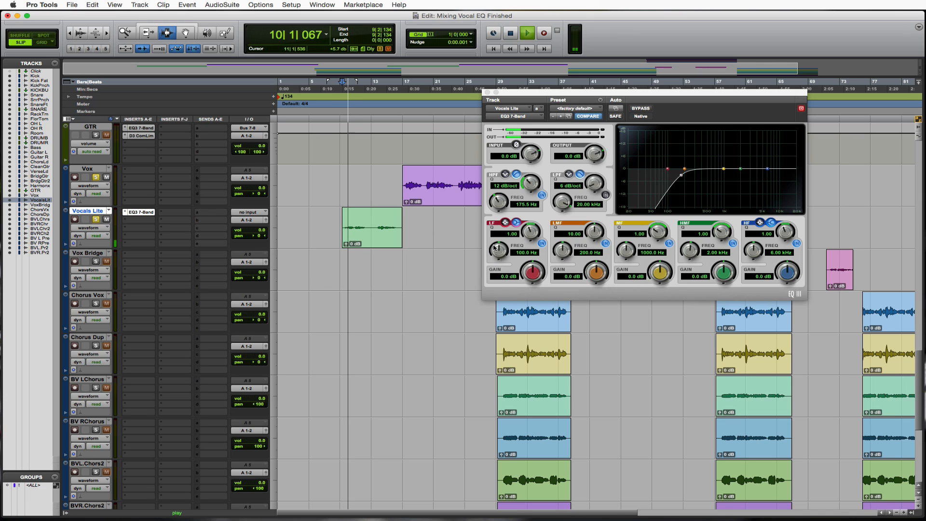
{"action": "key", "text": "space"}
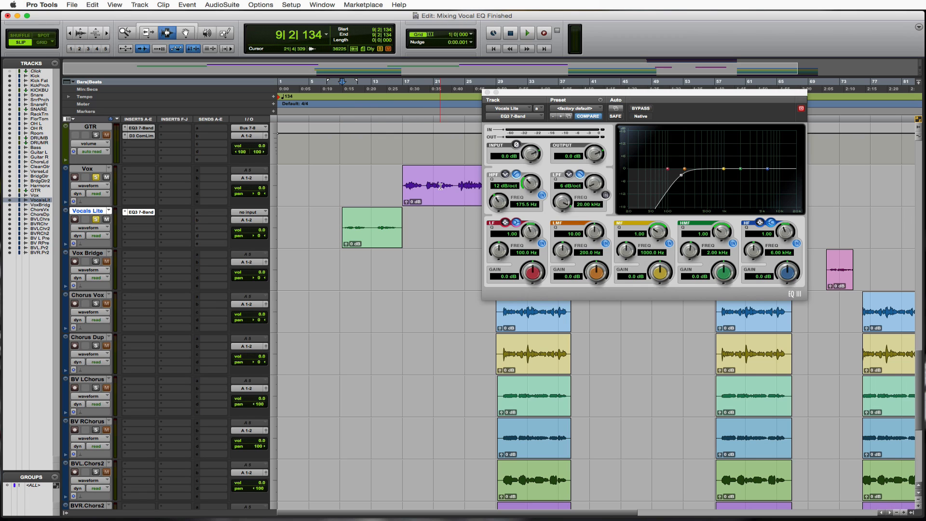
{"action": "left_click_drag", "start_coordinate": [599, 268], "coordinate": [562, 243]}
{"action": "key", "text": "space"}
{"action": "key", "text": "space"}
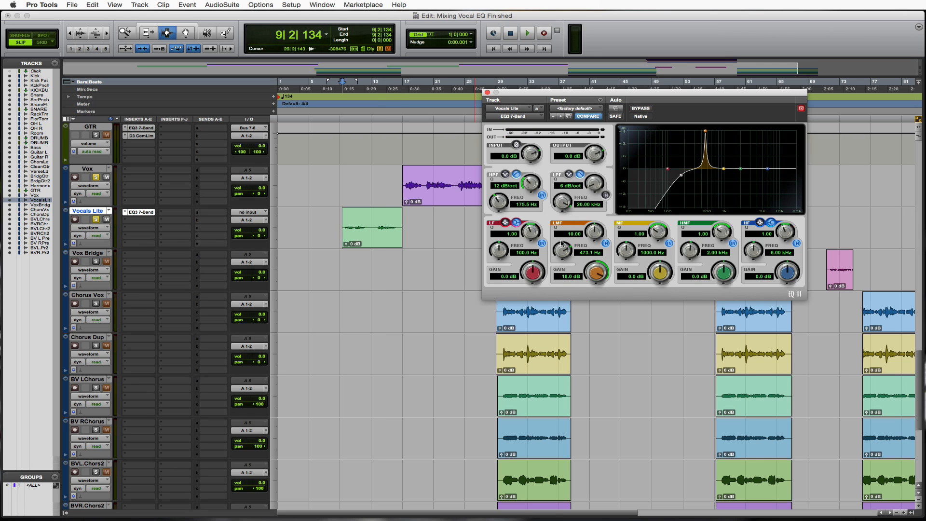
- Audition the Vocals Lite clip while sweeping the low-mid band to 798.3 Hz, and cut that band by 7.3 dB
{"action": "key", "text": "space"}
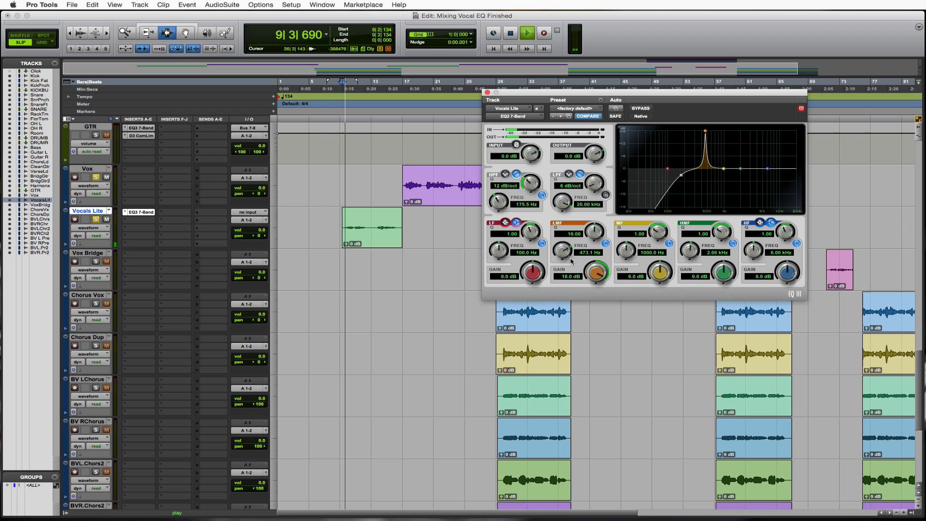
{"action": "mouse_move", "coordinate": [566, 251]}
{"action": "left_mouse_down"}
{"action": "mouse_move", "coordinate": [567, 263]}
{"action": "mouse_move", "coordinate": [571, 243]}
{"action": "left_mouse_up"}
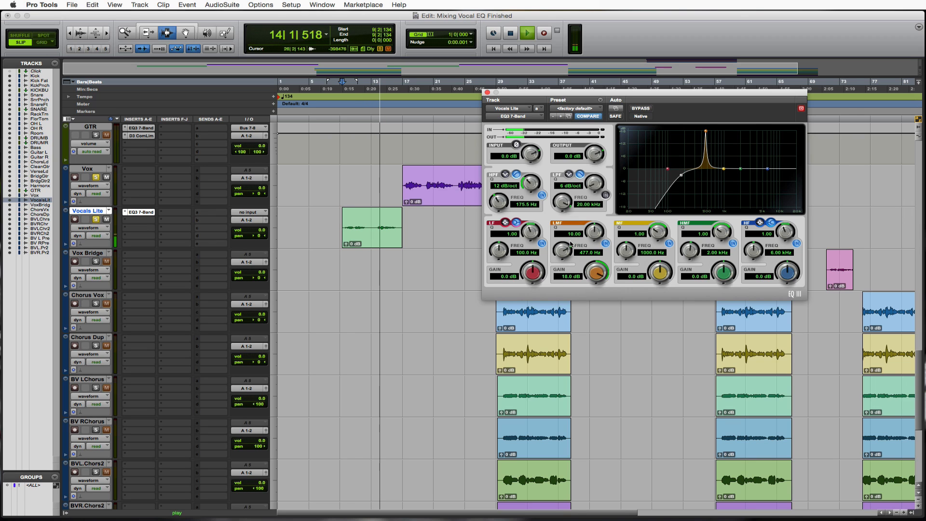
{"action": "left_click_drag", "start_coordinate": [566, 251], "coordinate": [570, 245]}
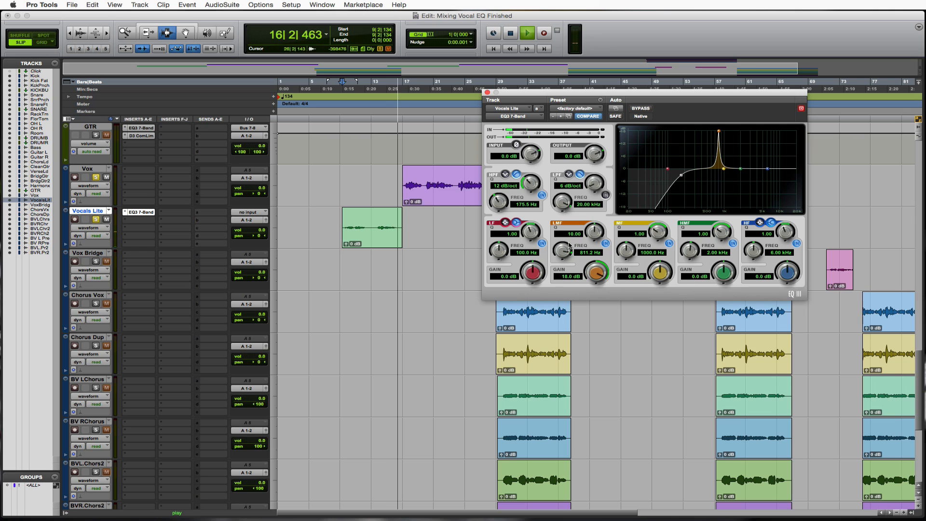
{"action": "key", "text": "space"}
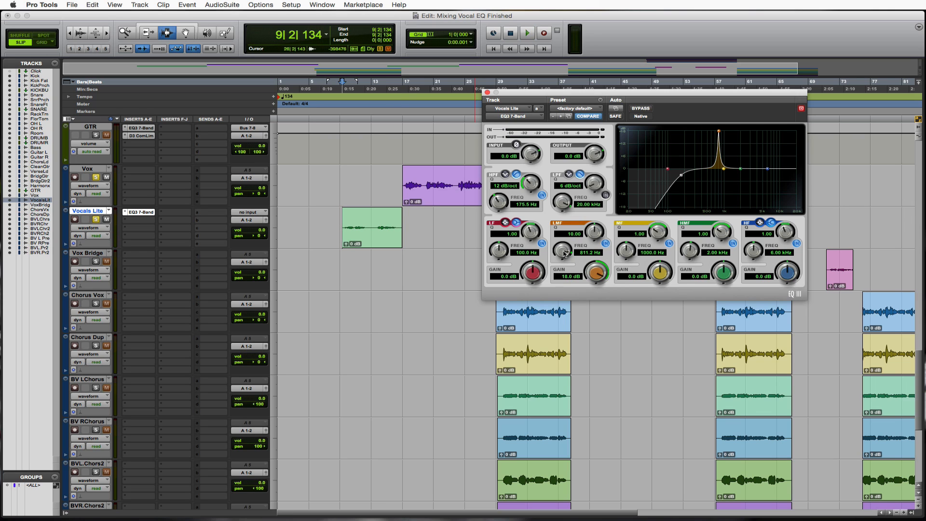
{"action": "key", "text": "space"}
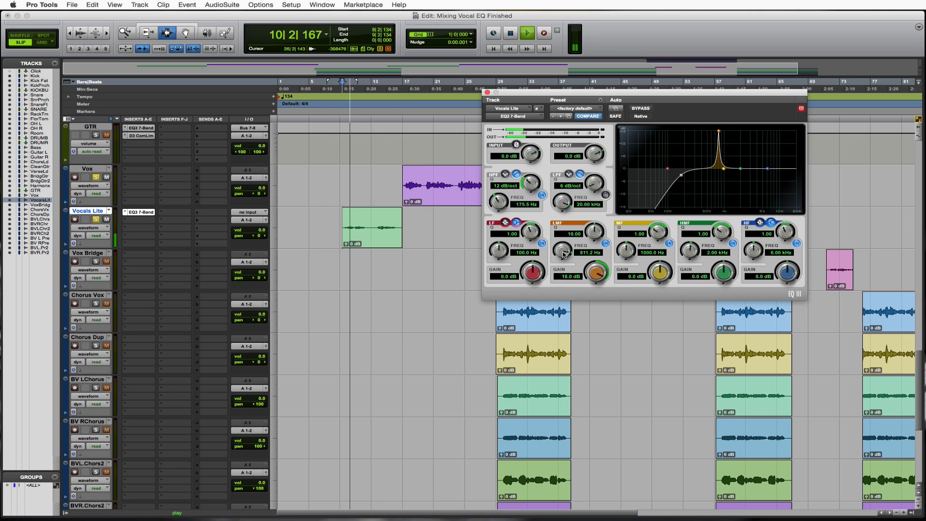
{"action": "left_click_drag", "start_coordinate": [564, 254], "coordinate": [563, 258]}
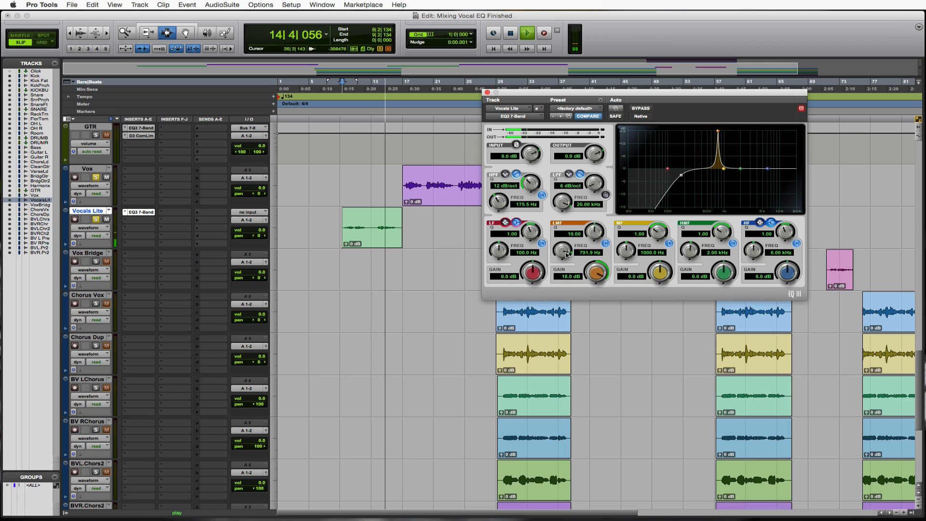
{"action": "left_click_drag", "start_coordinate": [567, 256], "coordinate": [594, 314]}
{"action": "key", "text": "space"}
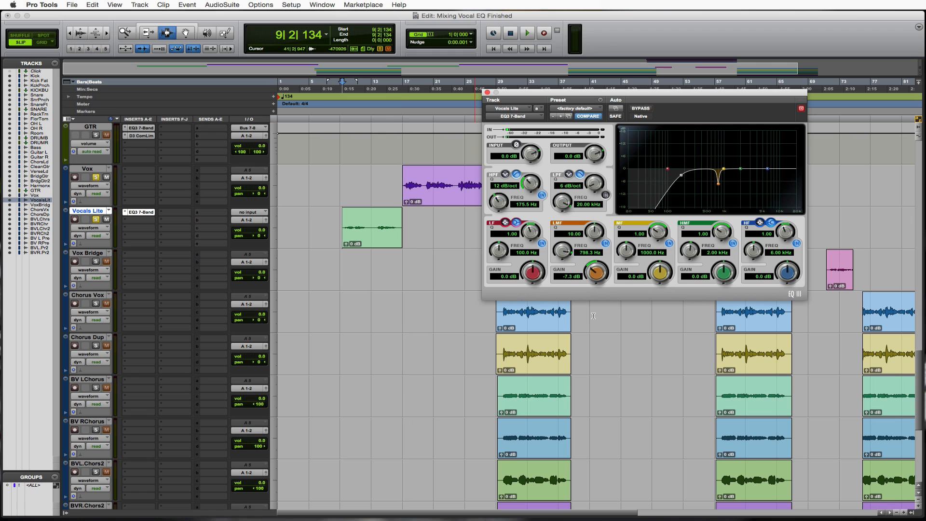
- Set the mid band to Q 10.00 with an 18.0 dB boost, and sweep it to 1.48 kHz while auditioning the Vocals Lite clip
{"action": "left_click_drag", "start_coordinate": [656, 238], "coordinate": [666, 188]}
{"action": "left_click_drag", "start_coordinate": [661, 276], "coordinate": [663, 199]}
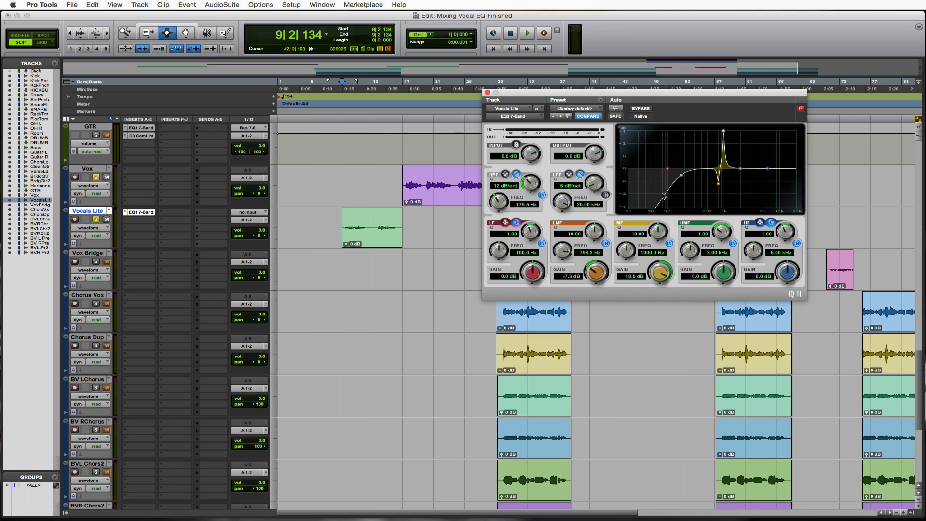
{"action": "key", "text": "space"}
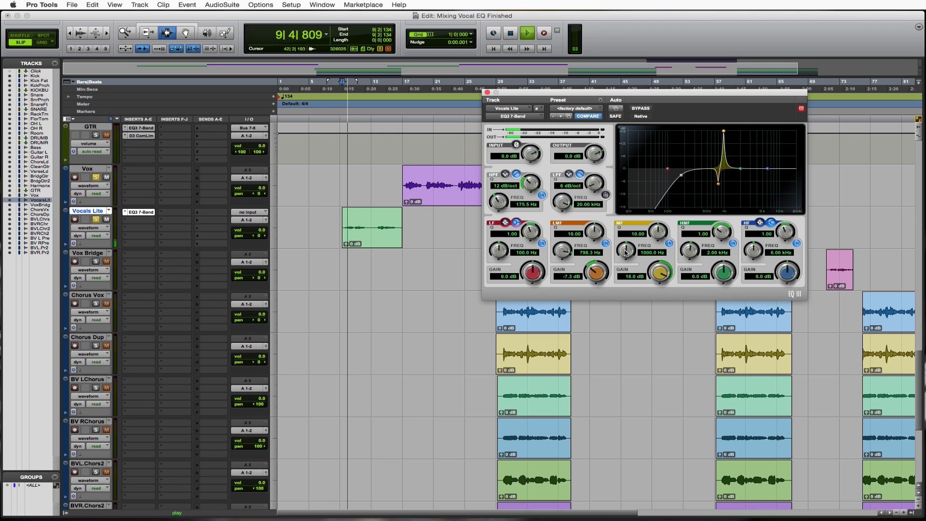
{"action": "left_click_drag", "start_coordinate": [625, 253], "coordinate": [625, 235]}
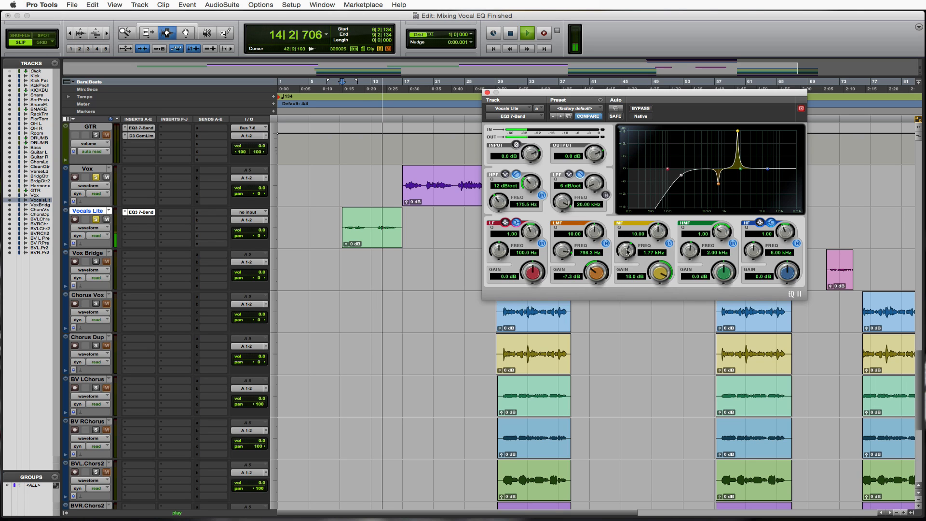
{"action": "left_click_drag", "start_coordinate": [629, 253], "coordinate": [625, 259]}
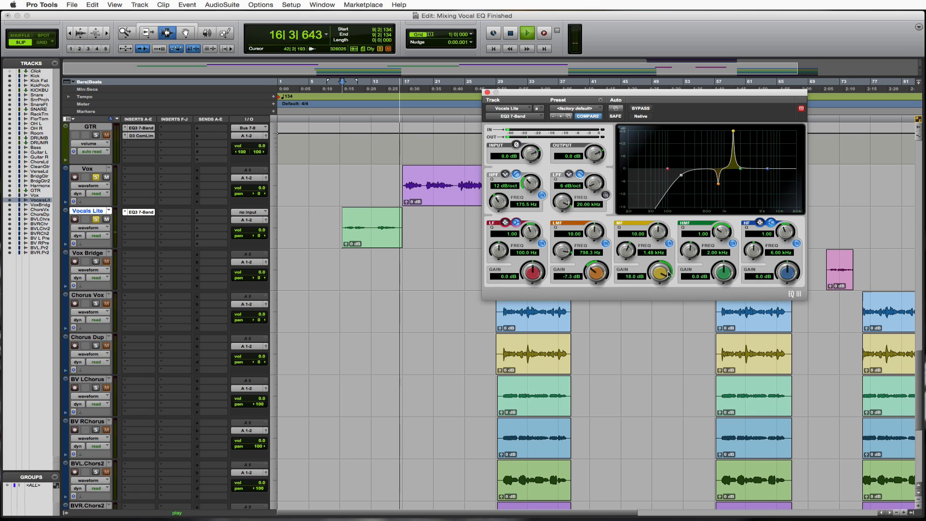
{"action": "key", "text": "space"}
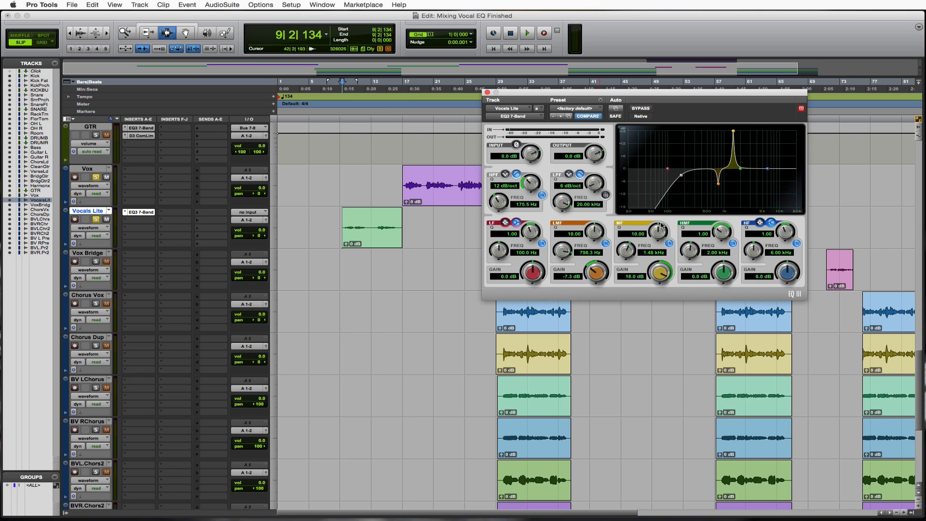
- Set the mid band's Q to 7.00 and its gain to -2.3 dB, and close the Vocals Lite EQ
{"action": "left_click_drag", "start_coordinate": [661, 232], "coordinate": [661, 245]}
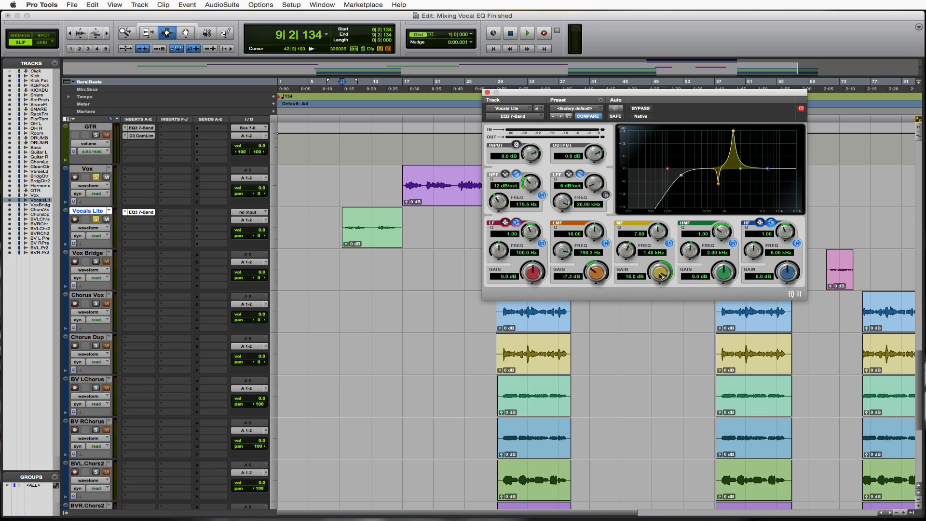
{"action": "left_click_drag", "start_coordinate": [660, 284], "coordinate": [659, 316]}
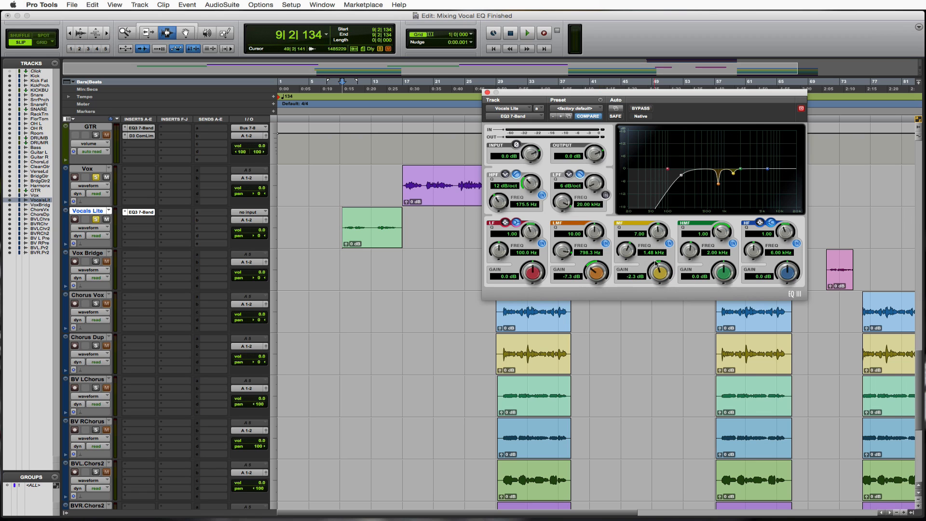
{"action": "left_click", "coordinate": [487, 93]}
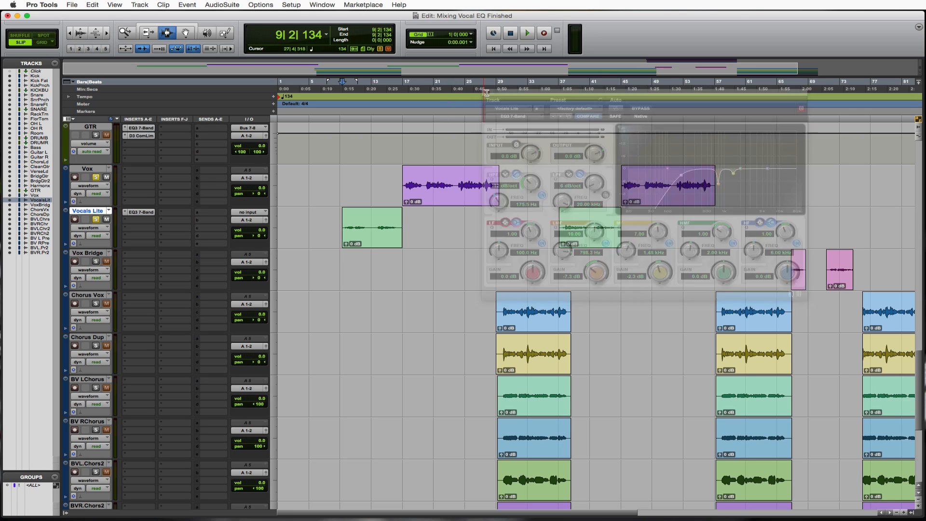
- Place the edit cursor at the start of the first Vox clip and insert a mono EQ3 7-Band on the Vox track
{"action": "left_click", "coordinate": [402, 179]}
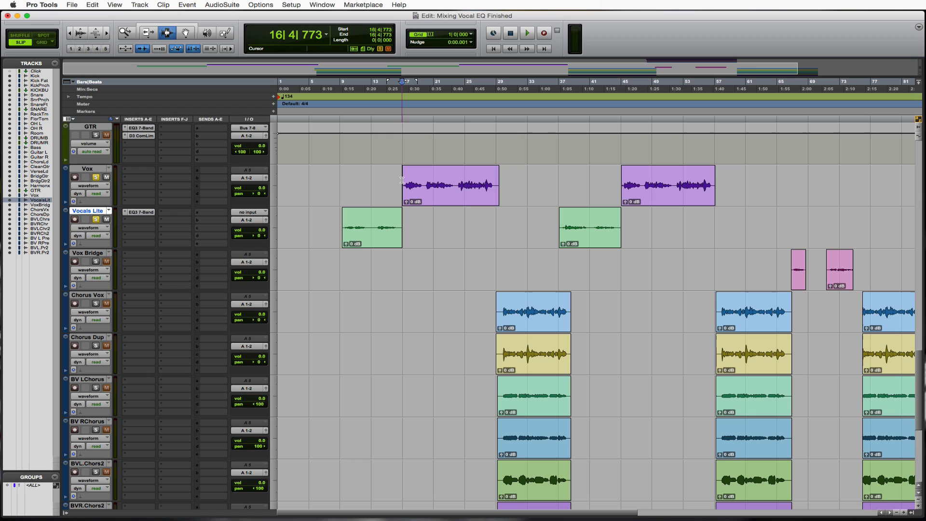
{"action": "left_click", "coordinate": [131, 172]}
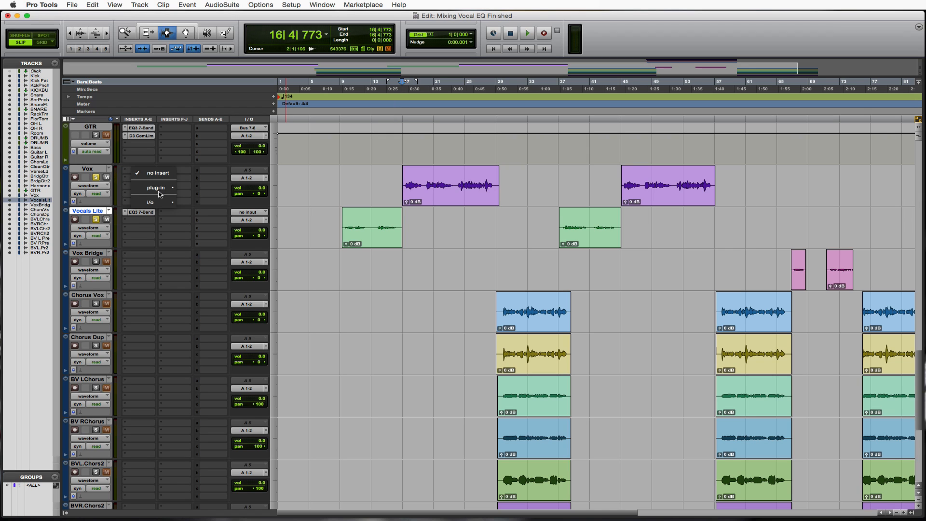
{"action": "mouse_move", "coordinate": [161, 187]}
{"action": "mouse_move", "coordinate": [215, 190]}
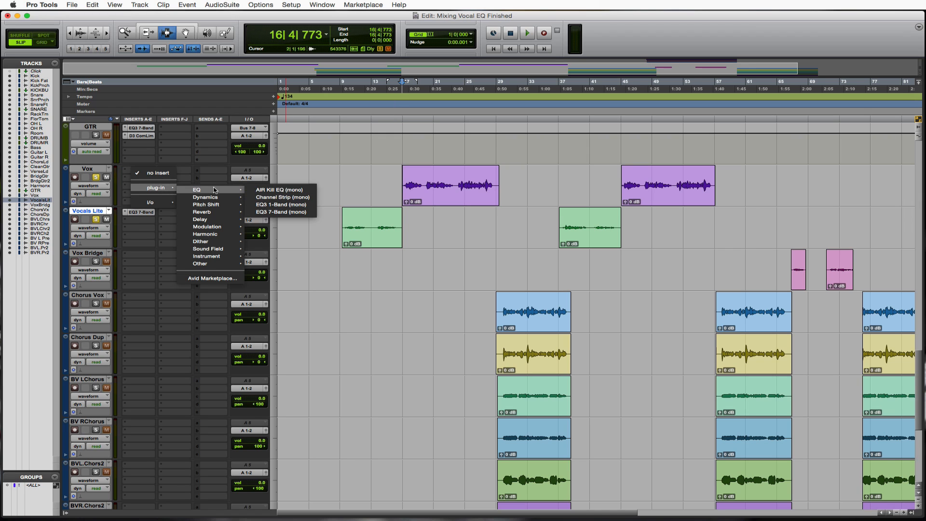
{"action": "left_click", "coordinate": [294, 212]}
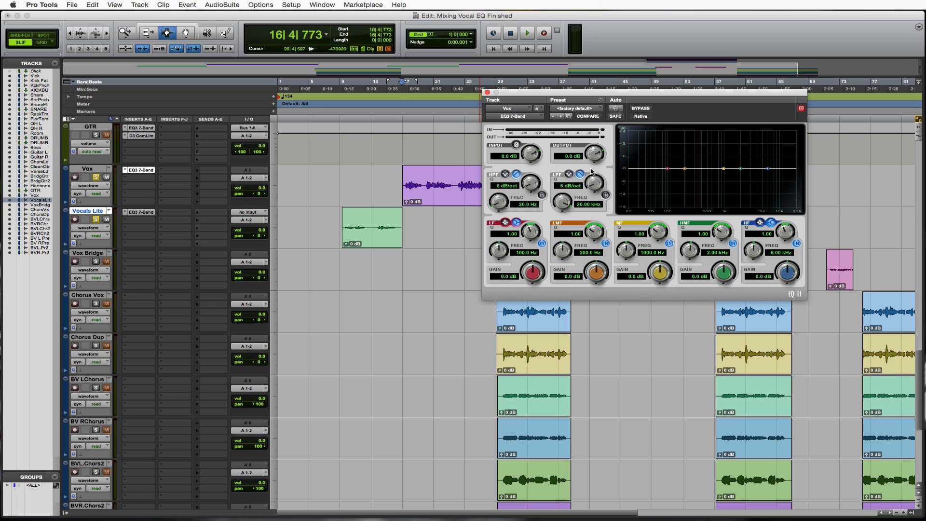
- Enable the Vox EQ's high-pass filter at 12 dB/oct and 178.1 Hz
{"action": "left_click", "coordinate": [542, 195]}
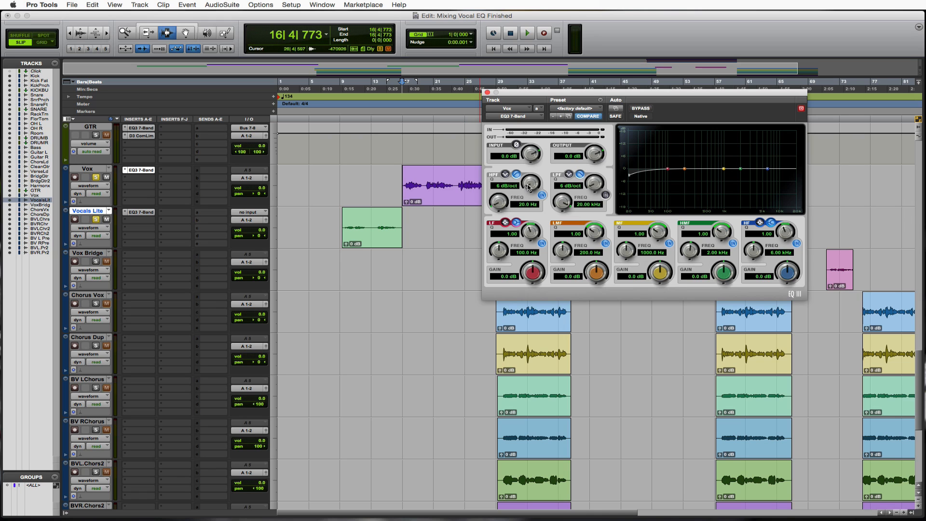
{"action": "left_click_drag", "start_coordinate": [530, 187], "coordinate": [529, 175]}
{"action": "left_click_drag", "start_coordinate": [500, 202], "coordinate": [484, 153]}
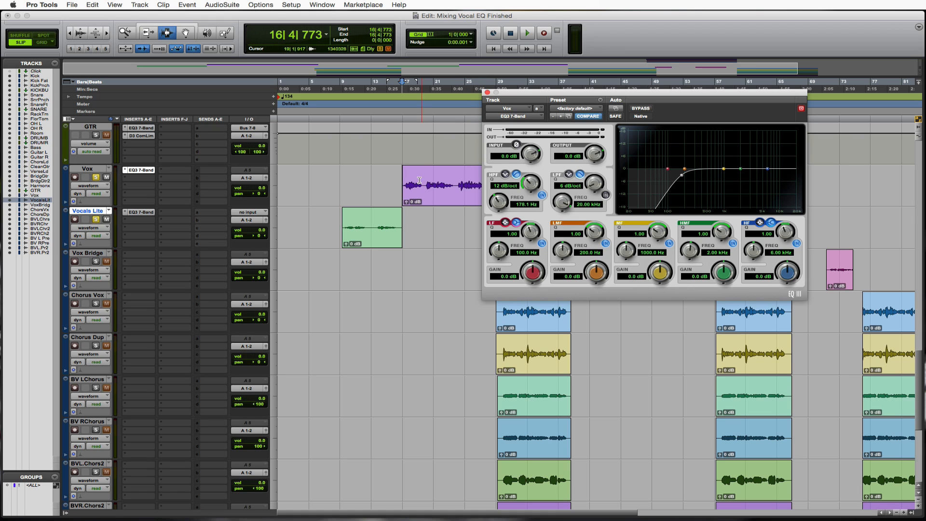
- Set the Vox low-mid band's Q to 10.00, sweep it boosted to 326.8 Hz during playback, and cut it by 8.0 dB
{"action": "left_click_drag", "start_coordinate": [604, 231], "coordinate": [606, 222]}
{"action": "key", "text": "space"}
{"action": "left_click_drag", "start_coordinate": [595, 276], "coordinate": [563, 247]}
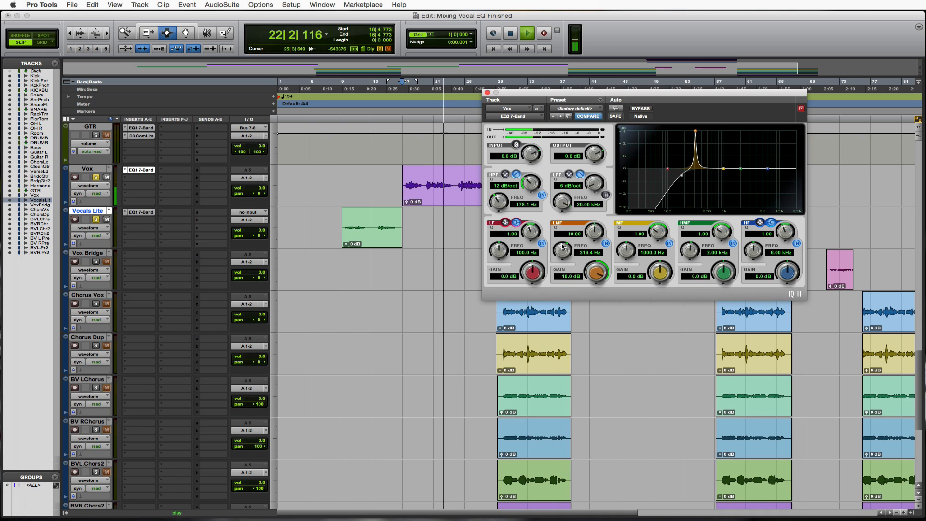
{"action": "left_click_drag", "start_coordinate": [562, 246], "coordinate": [563, 245]}
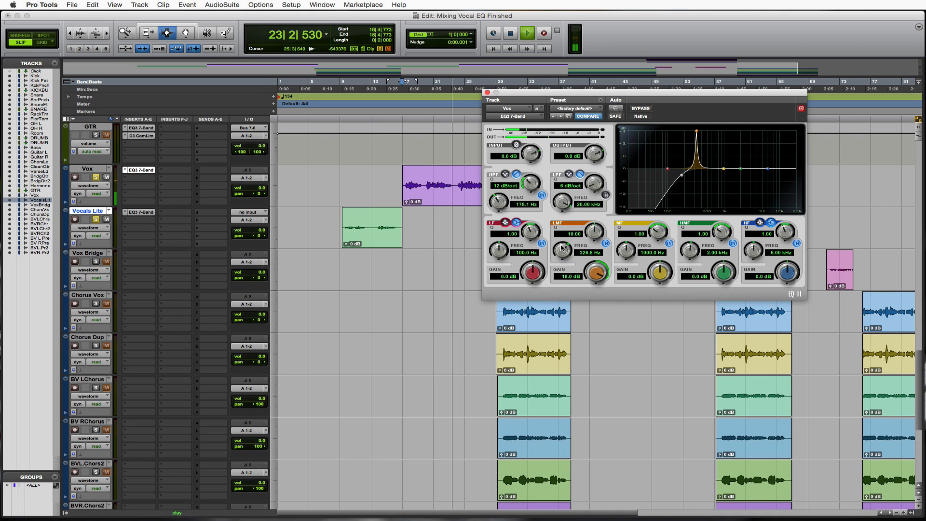
{"action": "key", "text": "space"}
{"action": "left_click_drag", "start_coordinate": [600, 269], "coordinate": [596, 319]}
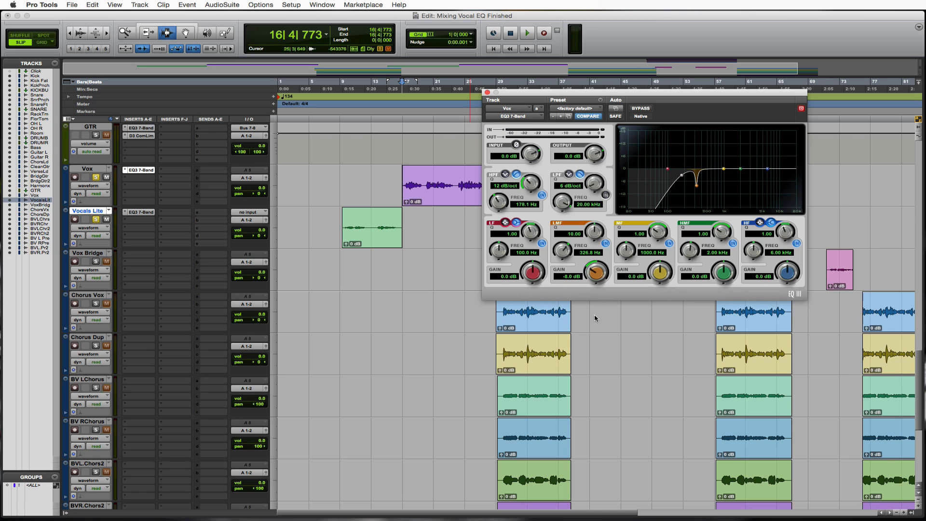
- Set the Vox mid band to Q 10.00 with an 18.0 dB boost, and sweep it to 1.99 kHz while auditioning the clip
{"action": "left_click_drag", "start_coordinate": [657, 235], "coordinate": [703, 36]}
{"action": "key", "text": "space"}
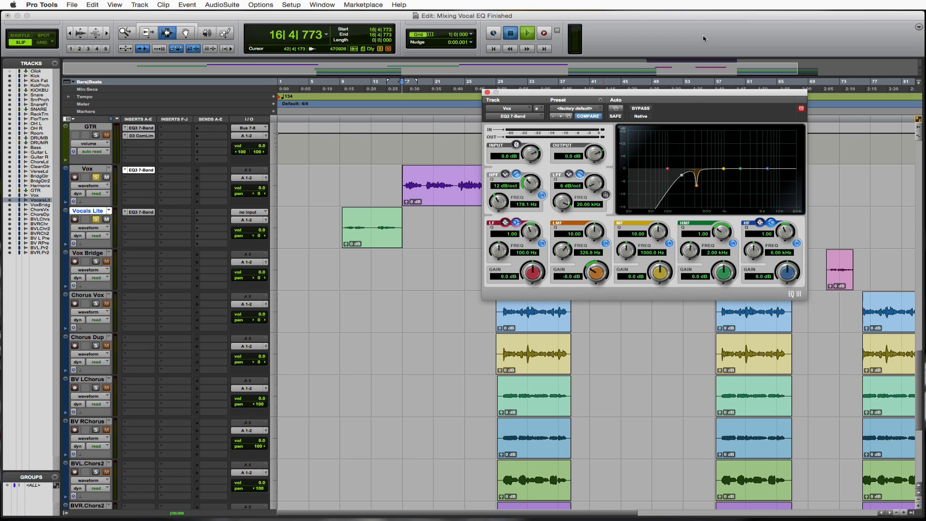
{"action": "left_click_drag", "start_coordinate": [659, 273], "coordinate": [658, 103]}
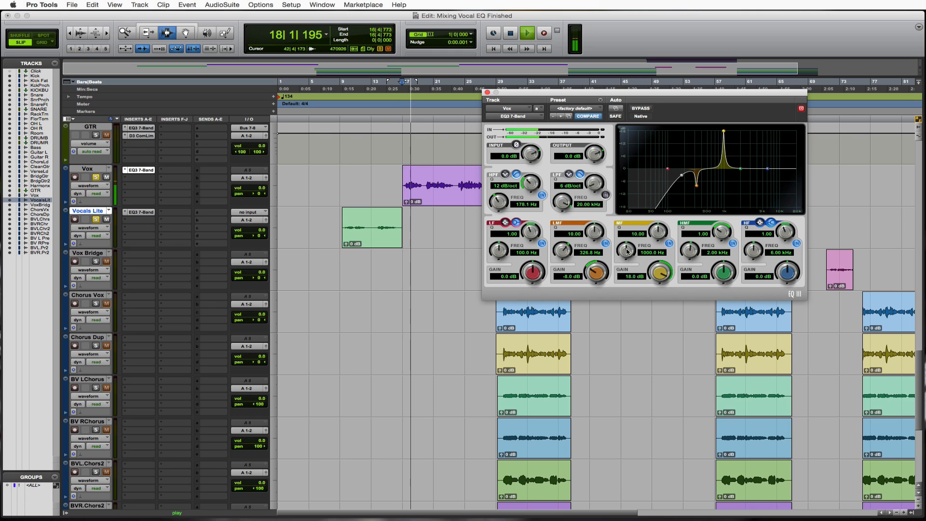
{"action": "left_click_drag", "start_coordinate": [627, 250], "coordinate": [620, 214]}
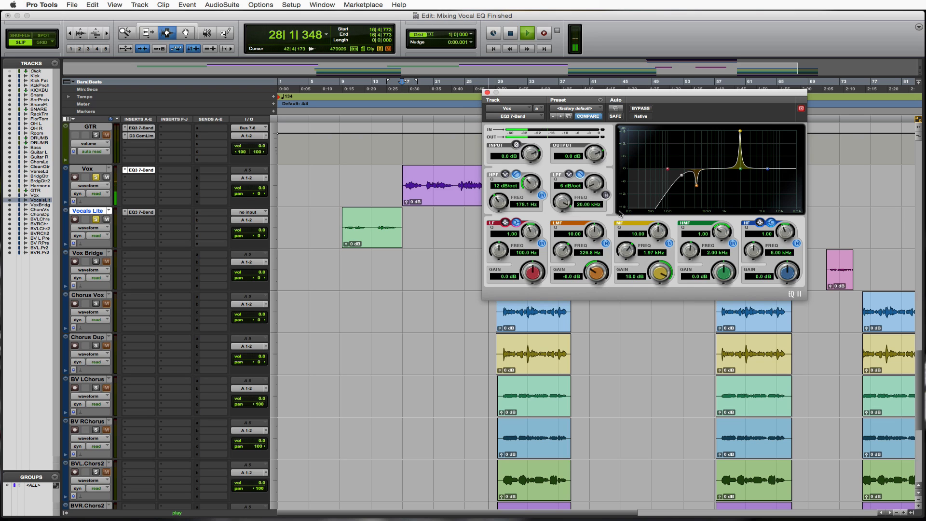
{"action": "key", "text": "space"}
{"action": "key", "text": "space"}
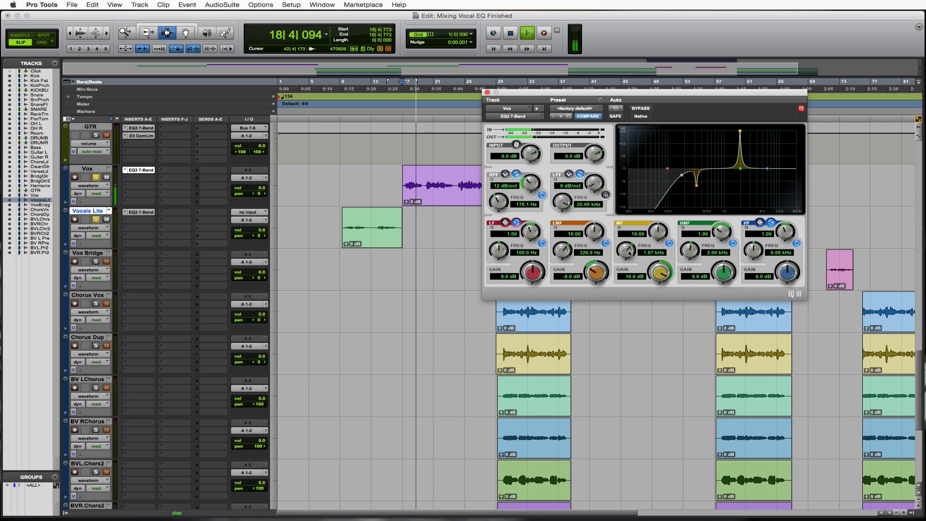
{"action": "left_click_drag", "start_coordinate": [630, 254], "coordinate": [629, 253]}
{"action": "key", "text": "space"}
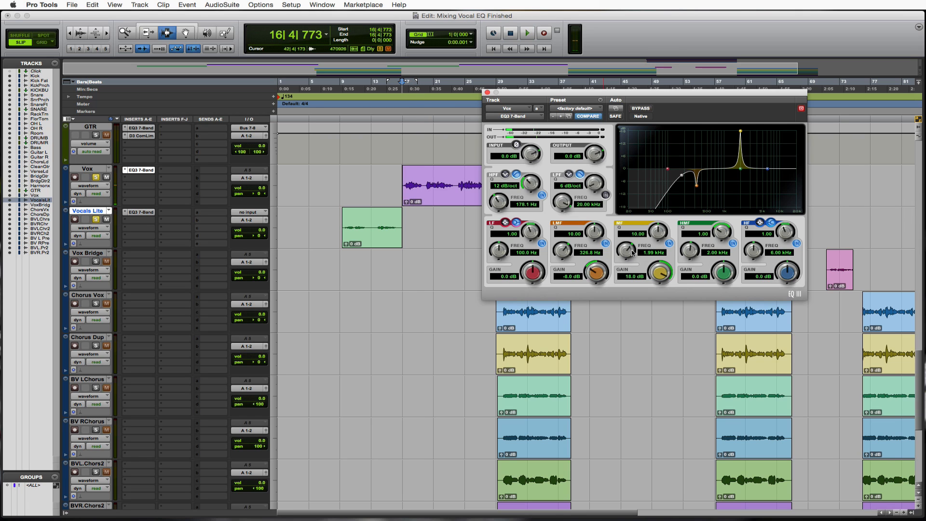
- Set the Vox mid band's Q to 7.00 and cut its gain to -6.3 dB while auditioning the clip
{"action": "left_click_drag", "start_coordinate": [661, 233], "coordinate": [660, 238]}
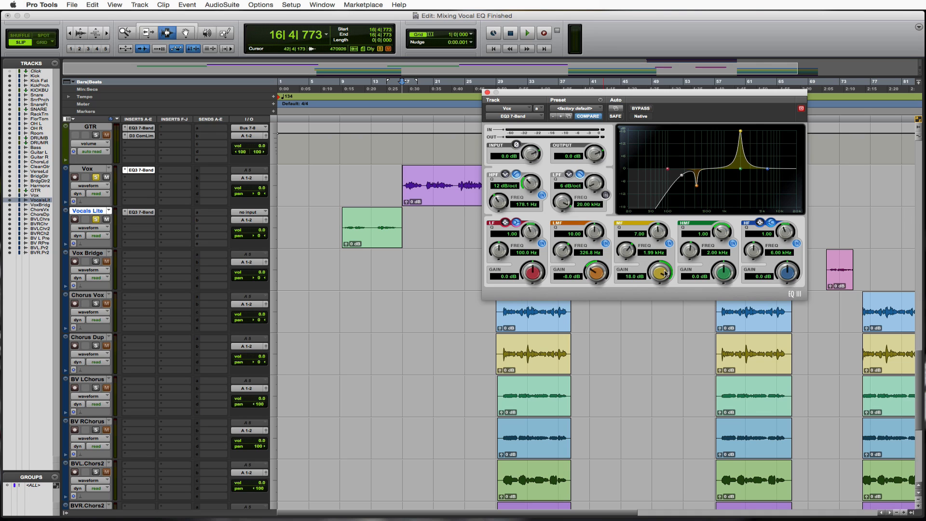
{"action": "key", "text": "space"}
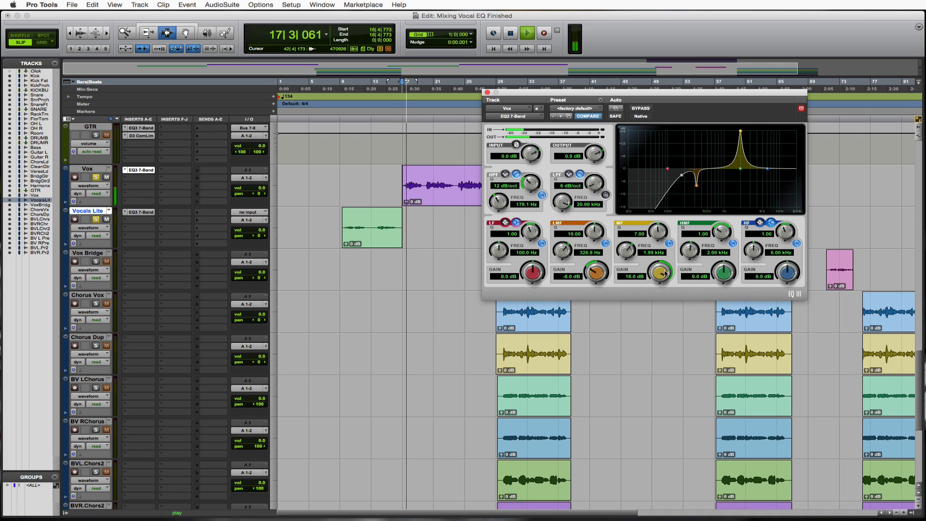
{"action": "left_click_drag", "start_coordinate": [665, 273], "coordinate": [656, 312]}
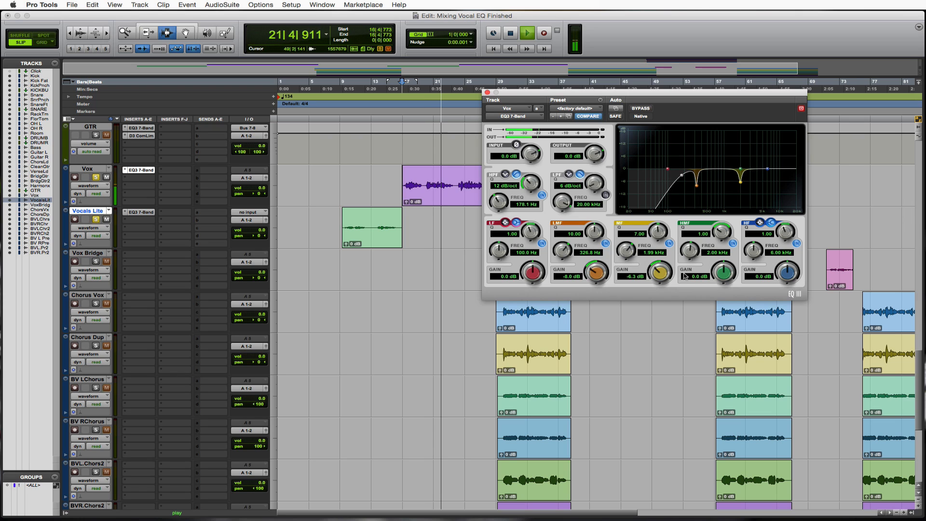
{"action": "key", "text": "space"}
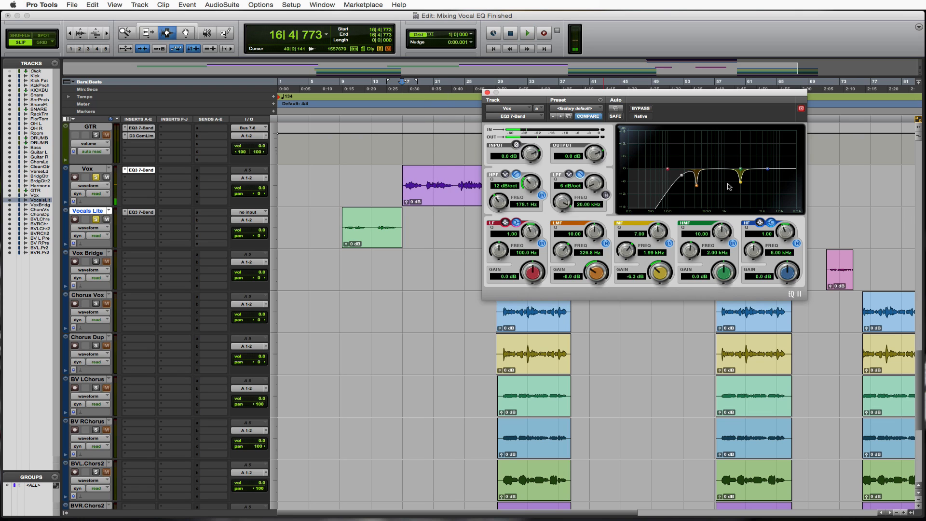
- Boost the Vox high-mid band by 18.0 dB at Q 10.00 and sweep its frequency to 507.0 Hz while auditioning the clip
{"action": "left_click_drag", "start_coordinate": [728, 278], "coordinate": [742, 148]}
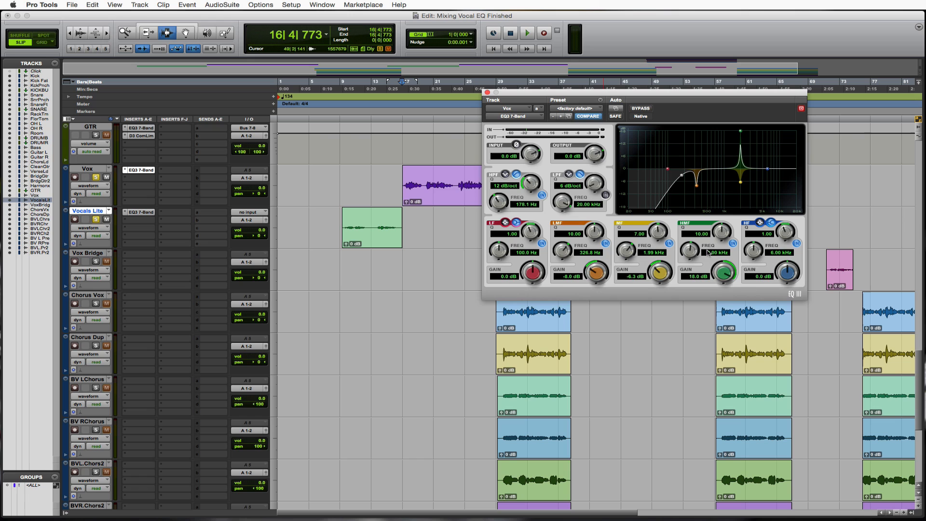
{"action": "left_click_drag", "start_coordinate": [694, 253], "coordinate": [692, 268]}
{"action": "key", "text": "space"}
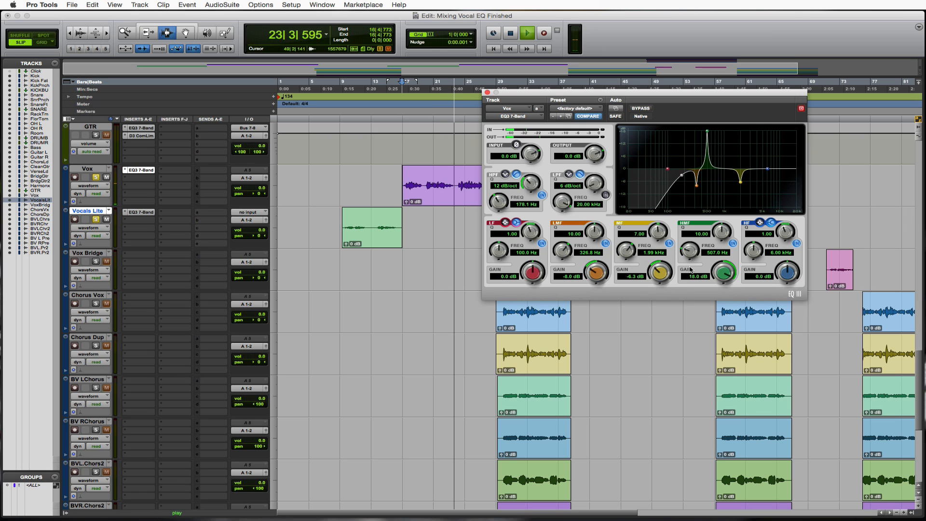
- Set the Vox high-mid band to Q 7.08 at 512.7 Hz, cut its gain to -6.4 dB, and close the EQ
{"action": "key", "text": "space"}
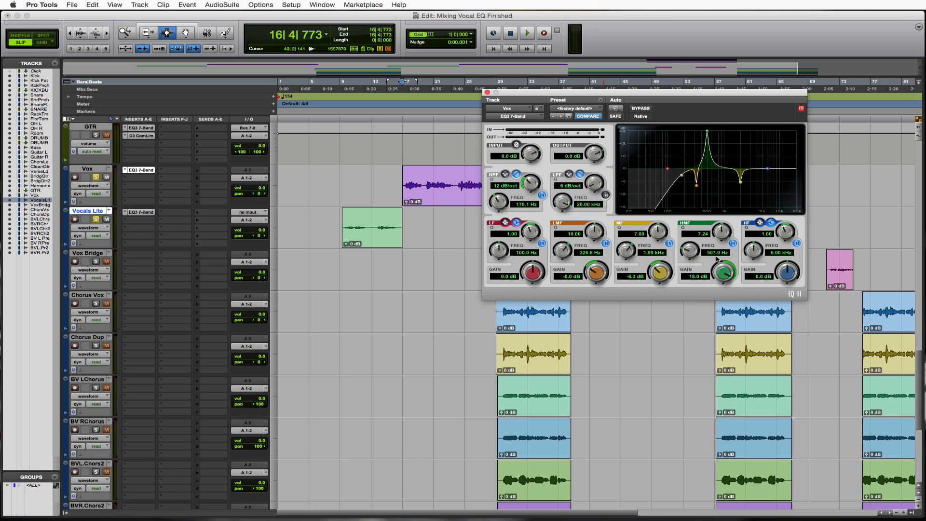
{"action": "key", "text": "space"}
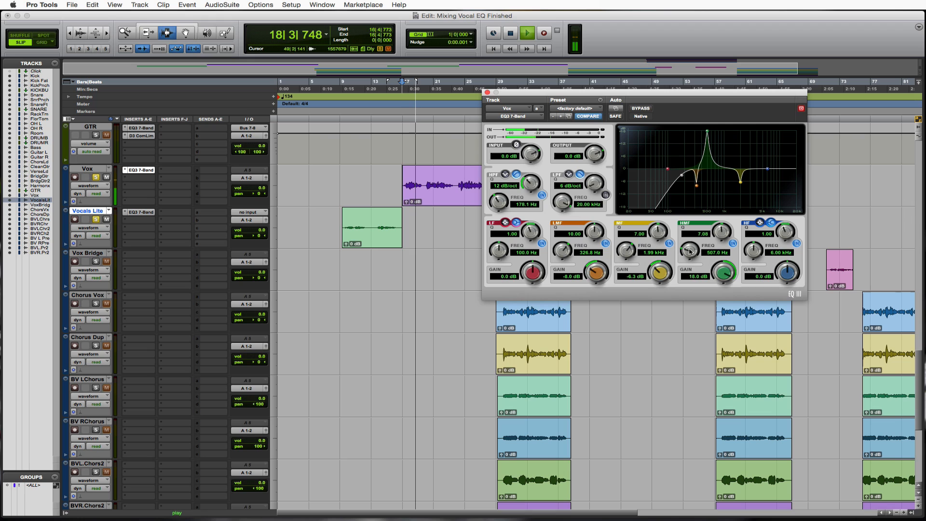
{"action": "left_click_drag", "start_coordinate": [690, 252], "coordinate": [712, 309]}
{"action": "key", "text": "space"}
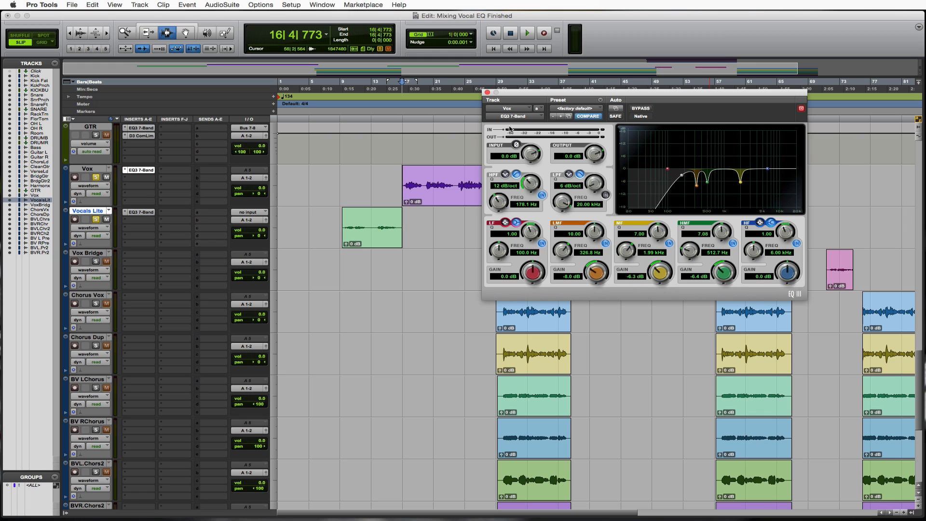
{"action": "left_click", "coordinate": [487, 93]}
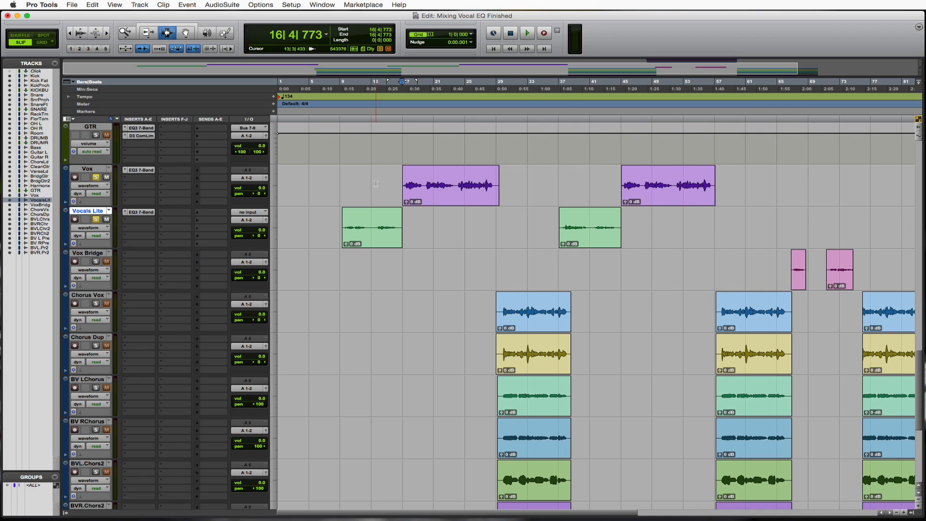
- Insert a 7-band EQ on the soloed Chorus Vox track and set its high-pass filter to 12 dB/oct at 178.1 Hz
{"action": "left_click", "coordinate": [501, 316]}
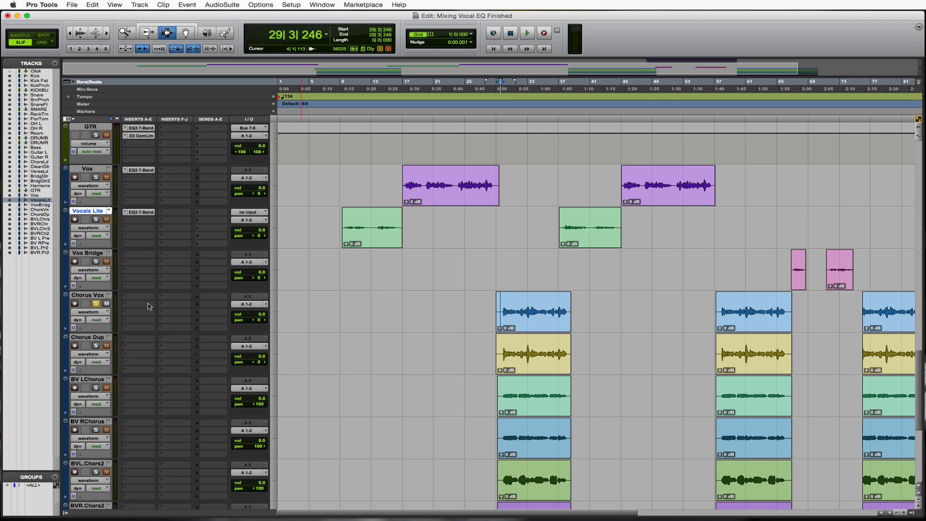
{"action": "left_click", "coordinate": [127, 300]}
{"action": "mouse_move", "coordinate": [157, 314]}
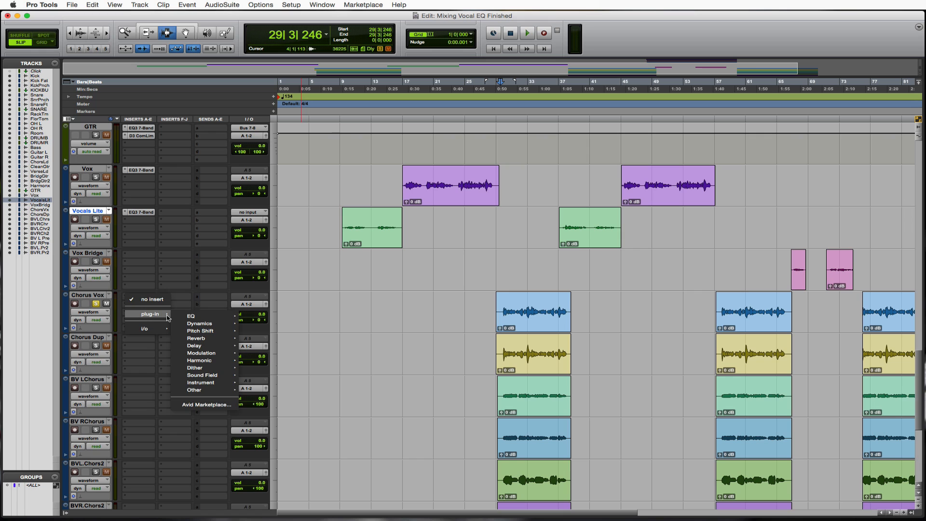
{"action": "mouse_move", "coordinate": [196, 317]}
{"action": "left_click", "coordinate": [289, 338]}
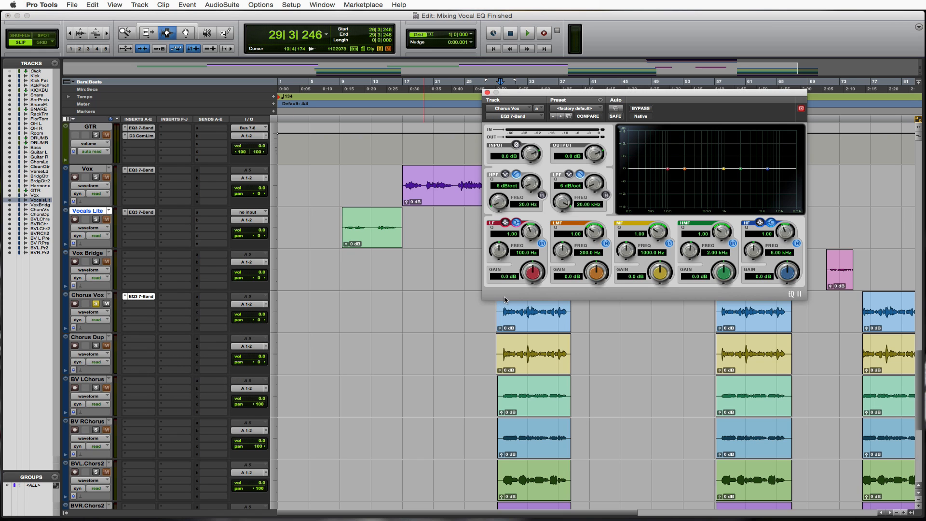
{"action": "left_click_drag", "start_coordinate": [531, 182], "coordinate": [533, 158]}
{"action": "left_click_drag", "start_coordinate": [500, 203], "coordinate": [500, 166]}
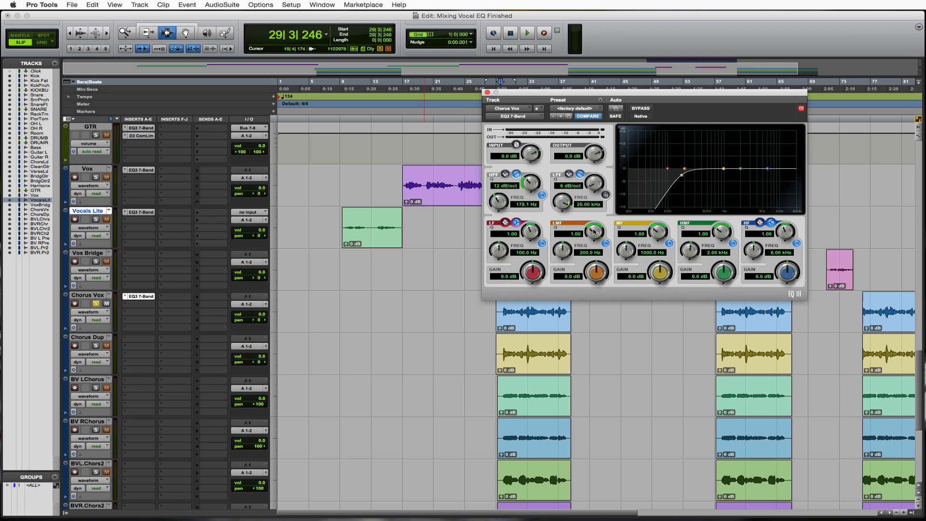
- Boost the Chorus Vox low-mid band by 18.0 dB at Q 10.00 and sweep it to 402.8 Hz during playback
{"action": "left_click_drag", "start_coordinate": [595, 283], "coordinate": [615, 173]}
{"action": "key", "text": "space"}
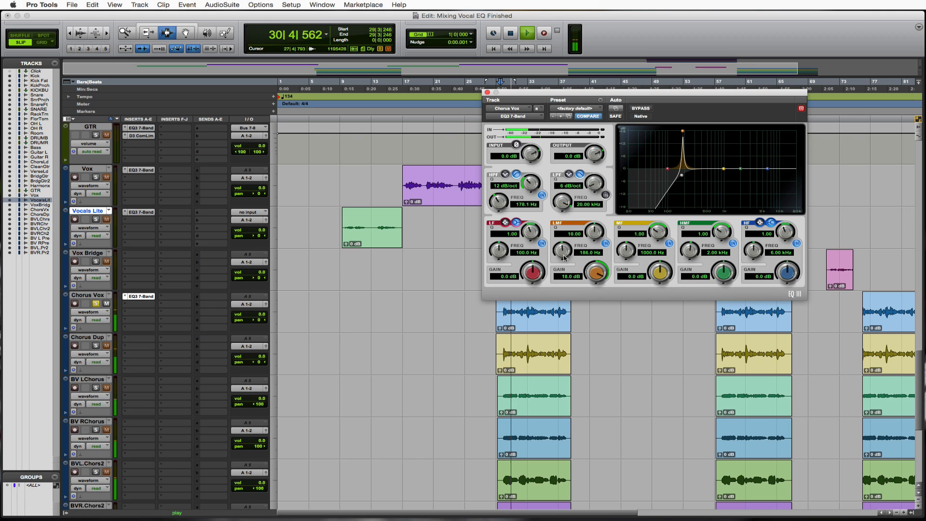
{"action": "left_click_drag", "start_coordinate": [565, 252], "coordinate": [568, 223]}
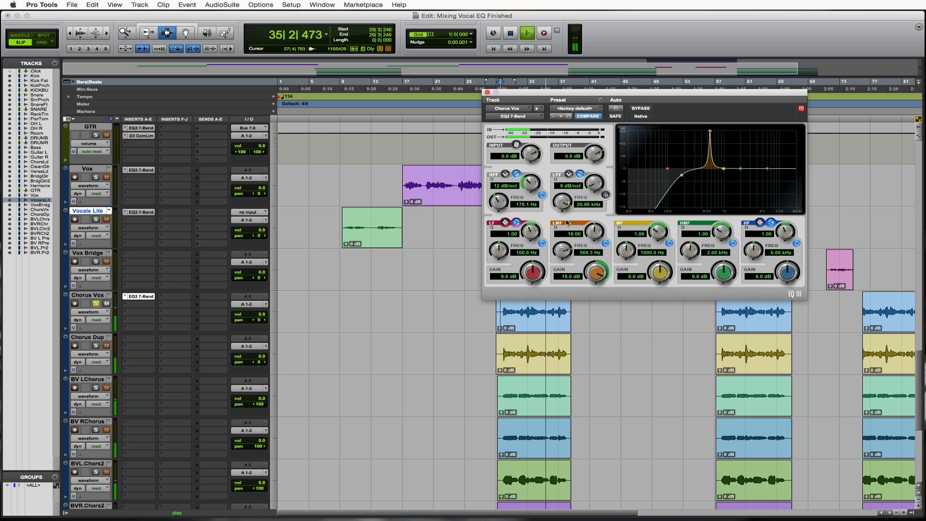
{"action": "left_click_drag", "start_coordinate": [563, 255], "coordinate": [556, 281]}
{"action": "key", "text": "space"}
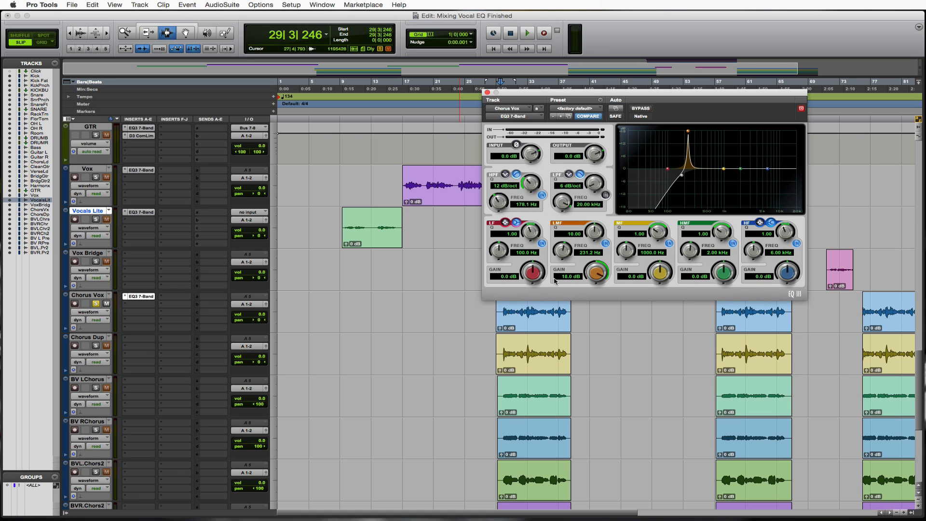
{"action": "key", "text": "space"}
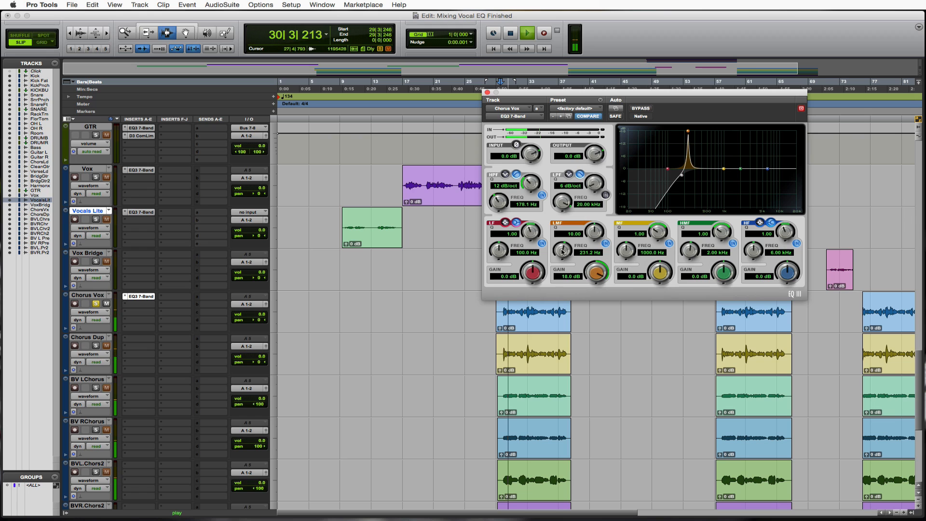
{"action": "left_click_drag", "start_coordinate": [562, 252], "coordinate": [564, 245]}
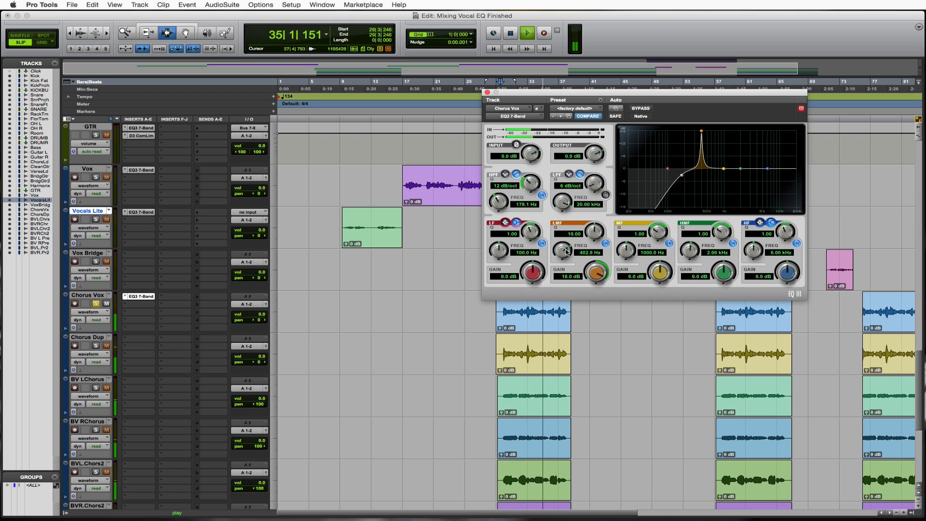
- Set the Chorus Vox low-mid band's Q to 8.61, cut its gain to -5.4 dB, and audition the clip
{"action": "left_click_drag", "start_coordinate": [595, 233], "coordinate": [595, 242]}
{"action": "key", "text": "space"}
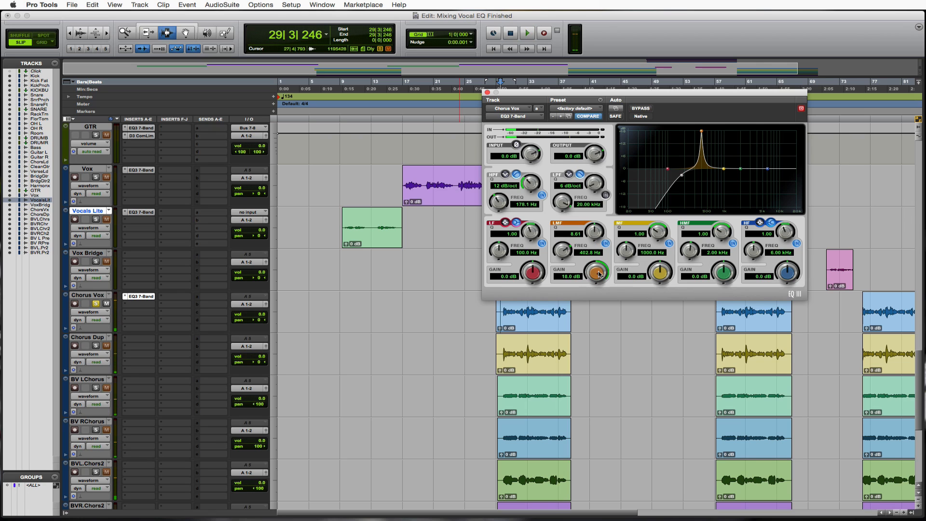
{"action": "left_click_drag", "start_coordinate": [600, 274], "coordinate": [601, 317]}
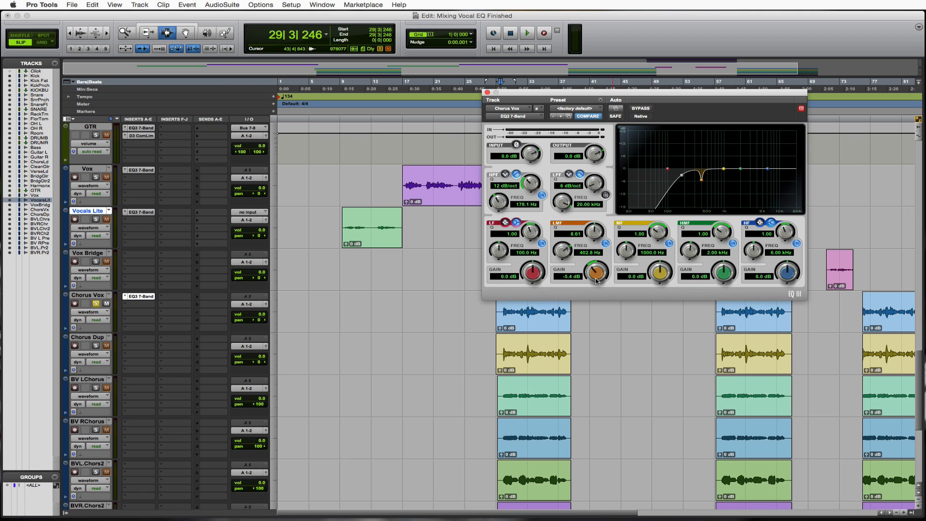
{"action": "key", "text": "space"}
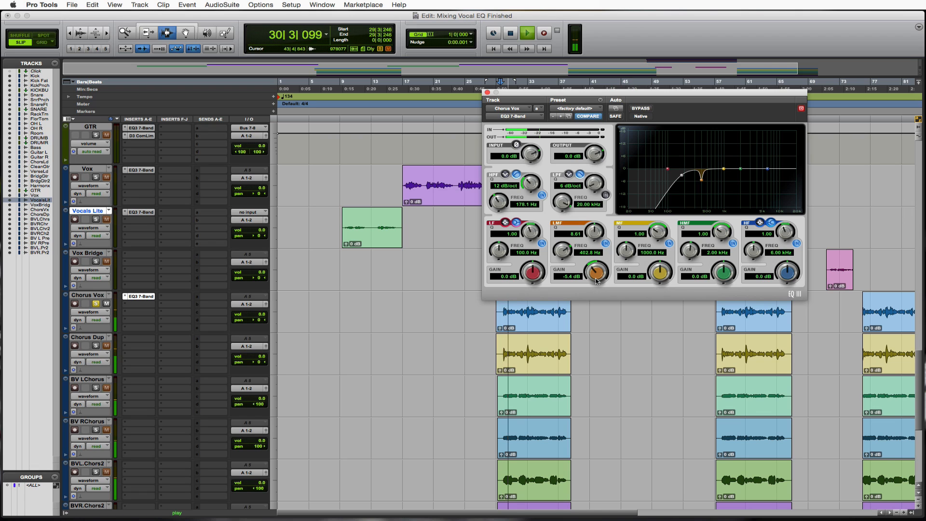
{"action": "key", "text": "space"}
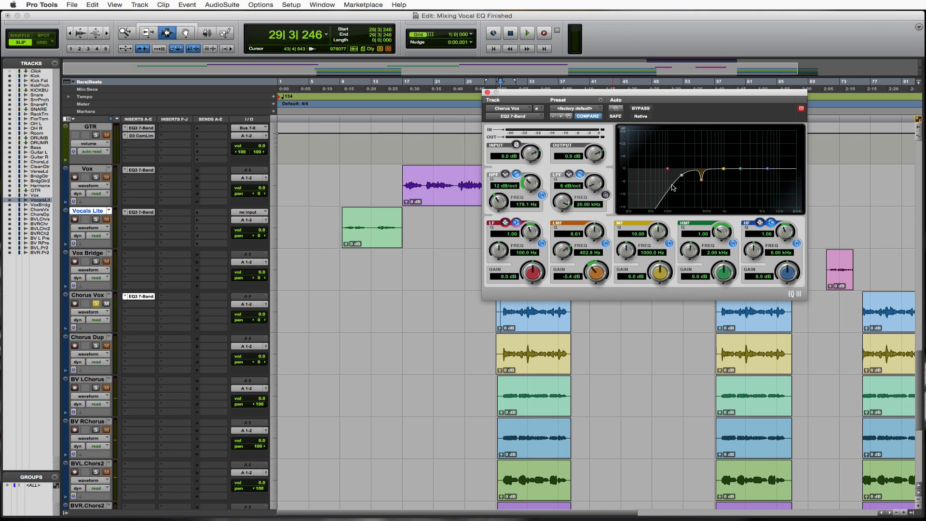
- Boost the Chorus Vox mid band by 18.0 dB, sweep it to 989.7 Hz during playback, and set its Q to 7.59
{"action": "left_click_drag", "start_coordinate": [668, 232], "coordinate": [680, 178]}
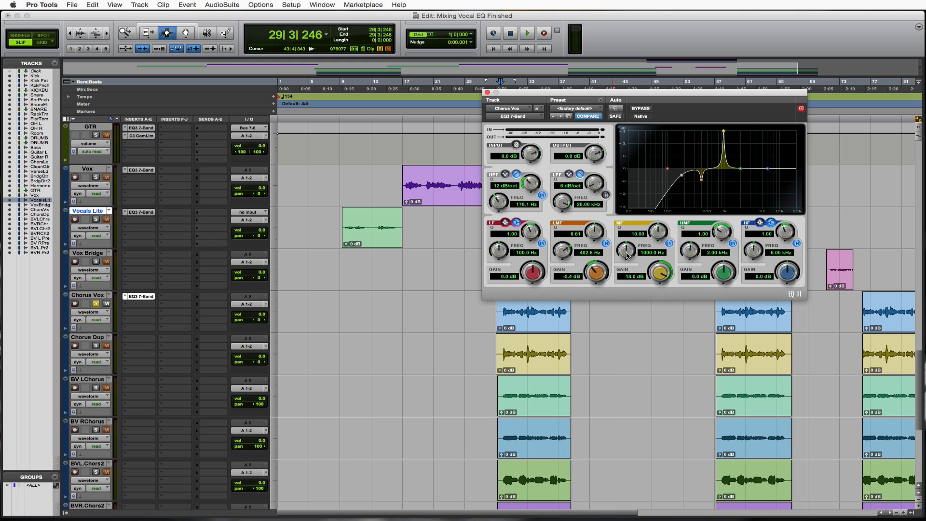
{"action": "key", "text": "space"}
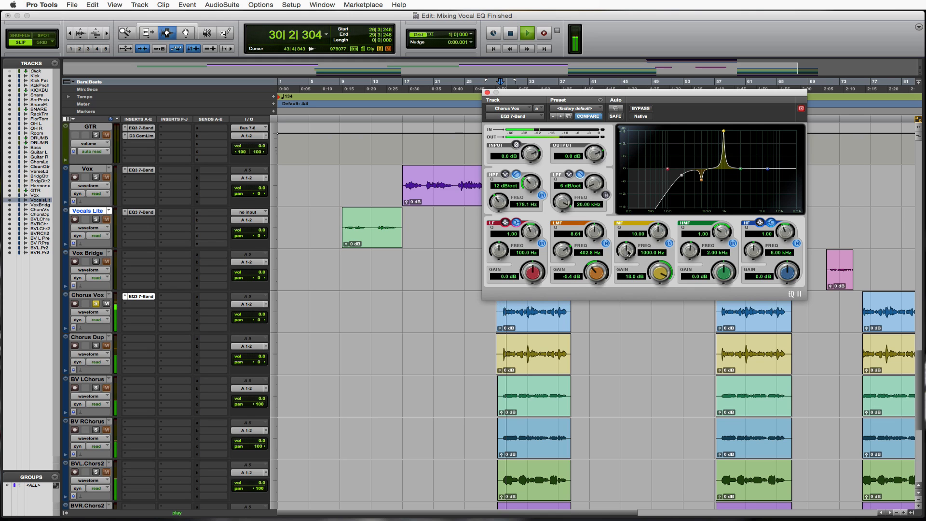
{"action": "left_click_drag", "start_coordinate": [628, 254], "coordinate": [623, 279]}
{"action": "left_click_drag", "start_coordinate": [657, 233], "coordinate": [627, 250]}
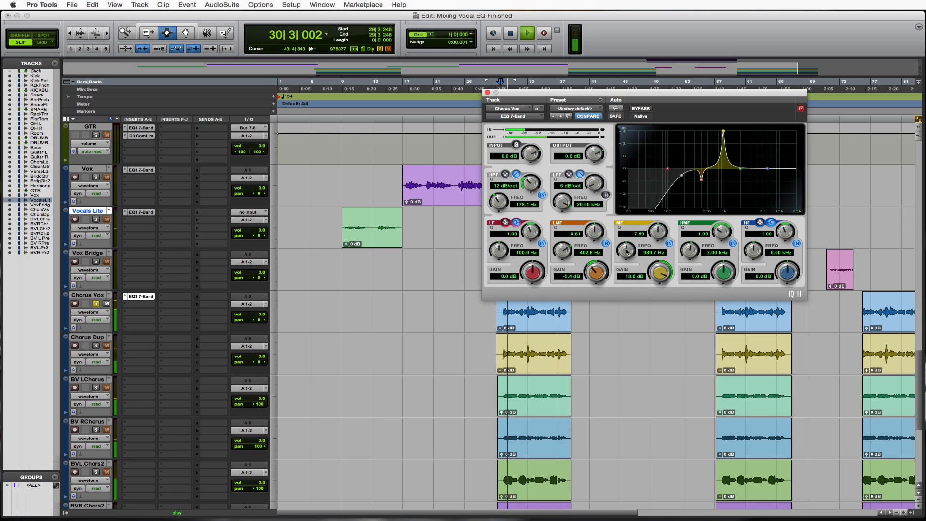
- Sweep the boosted Chorus Vox mid band down to 771.1 Hz and back up to 989.7 Hz while auditioning the clip
{"action": "left_click_drag", "start_coordinate": [627, 250], "coordinate": [629, 254]}
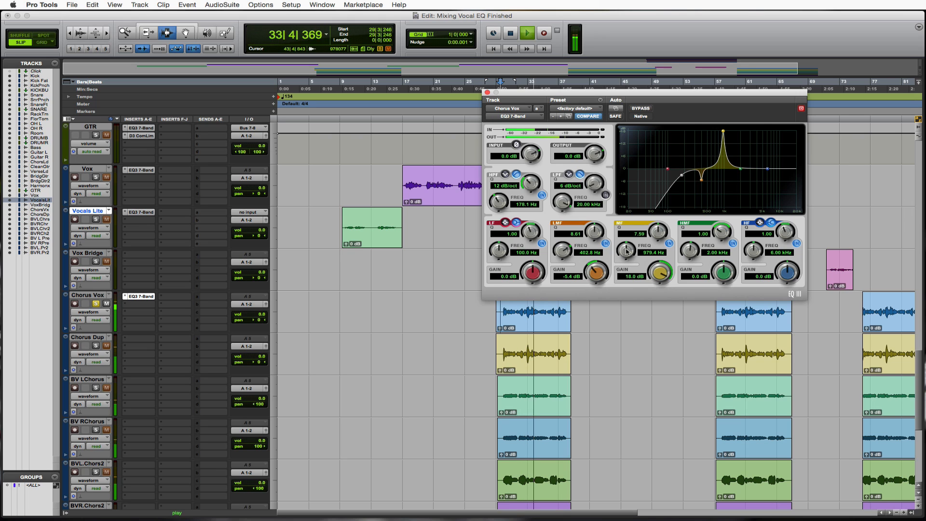
{"action": "mouse_move", "coordinate": [629, 255]}
{"action": "left_mouse_down"}
{"action": "mouse_move", "coordinate": [623, 273]}
{"action": "mouse_move", "coordinate": [624, 257]}
{"action": "left_mouse_up"}
{"action": "key", "text": "space"}
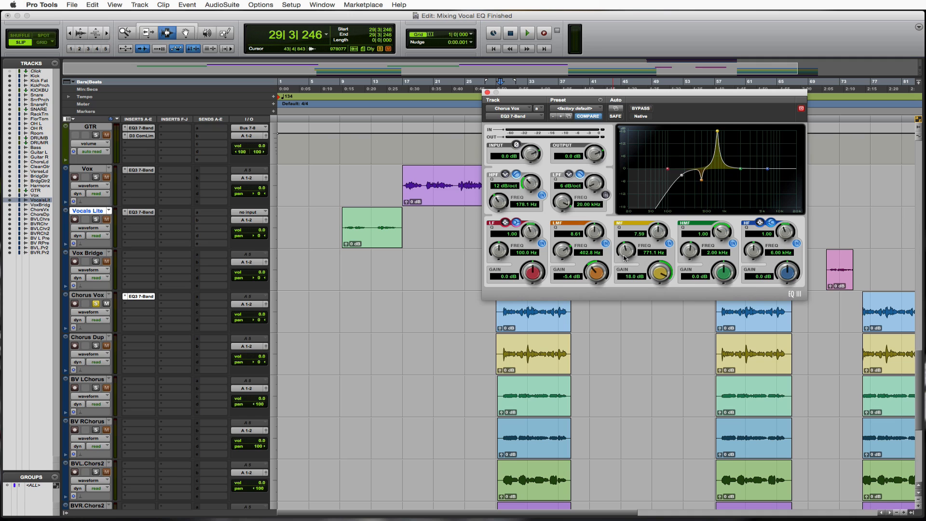
{"action": "key", "text": "space"}
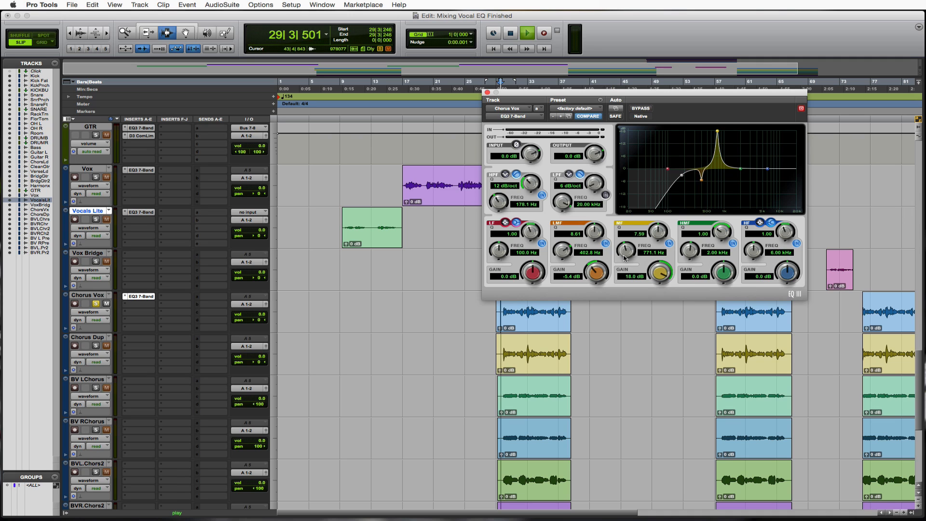
{"action": "left_click_drag", "start_coordinate": [624, 257], "coordinate": [625, 244]}
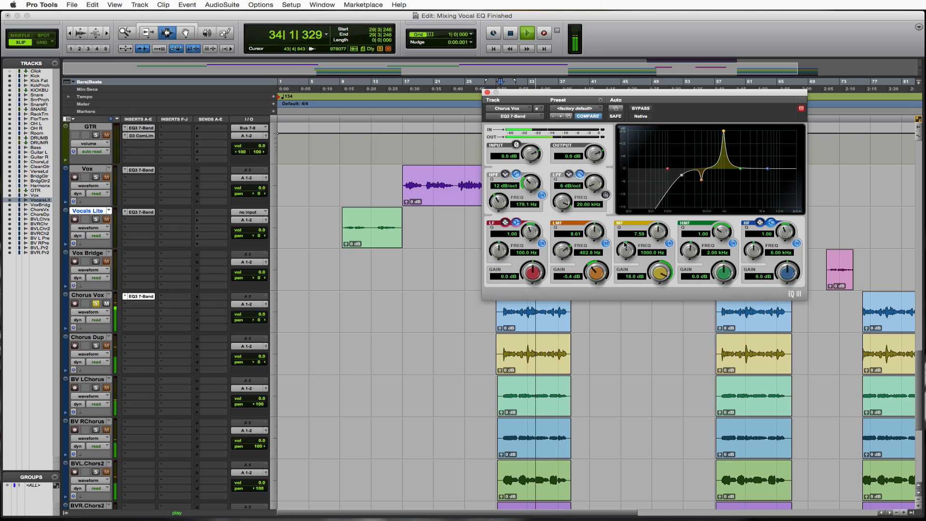
{"action": "left_click_drag", "start_coordinate": [625, 244], "coordinate": [625, 245]}
{"action": "key", "text": "space"}
- Cut the Chorus Vox mid band's gain to -5.3 dB and audition the clip
{"action": "left_click_drag", "start_coordinate": [663, 273], "coordinate": [660, 308]}
{"action": "key", "text": "space"}
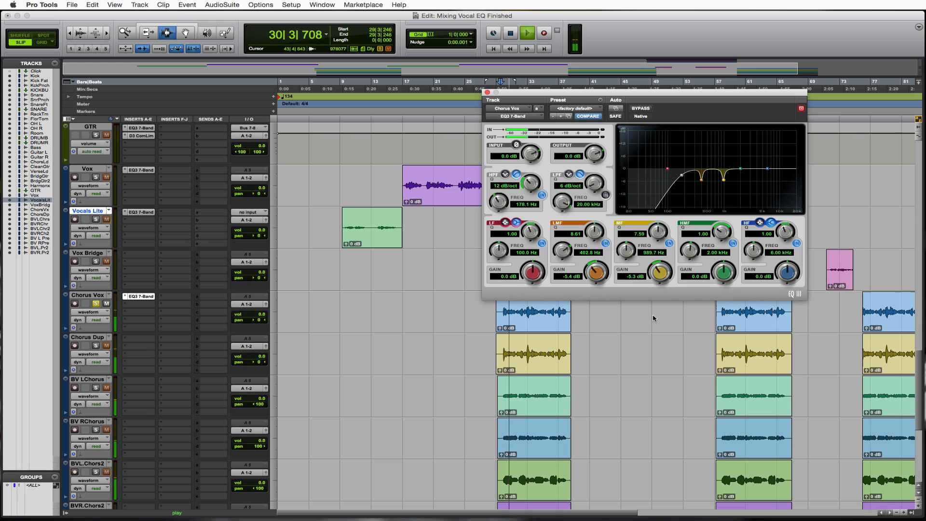
{"action": "key", "text": "space"}
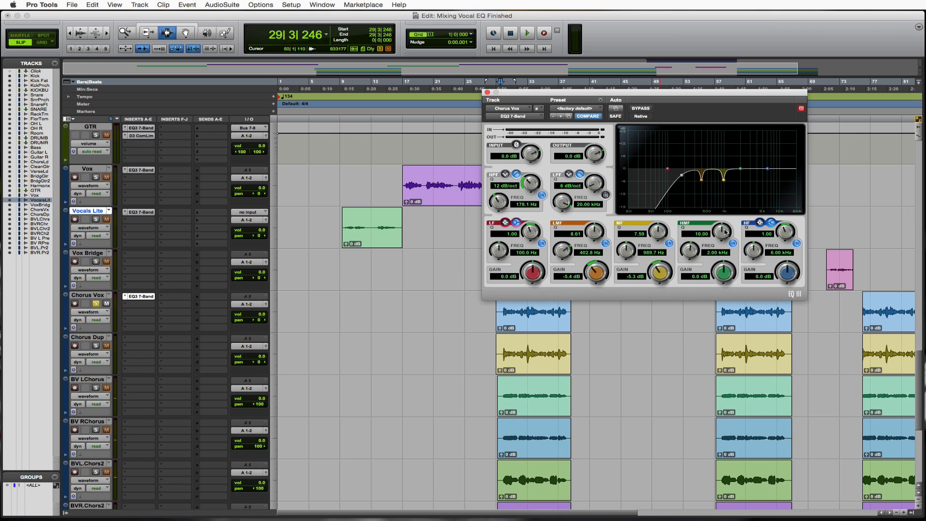
- Boost the Chorus Vox high-mid band by 18.0 dB at Q 10.00 and sweep it to 1.75 kHz during playback
{"action": "left_click_drag", "start_coordinate": [740, 168], "coordinate": [741, 133]}
{"action": "key", "text": "space"}
{"action": "left_click_drag", "start_coordinate": [691, 253], "coordinate": [687, 274]}
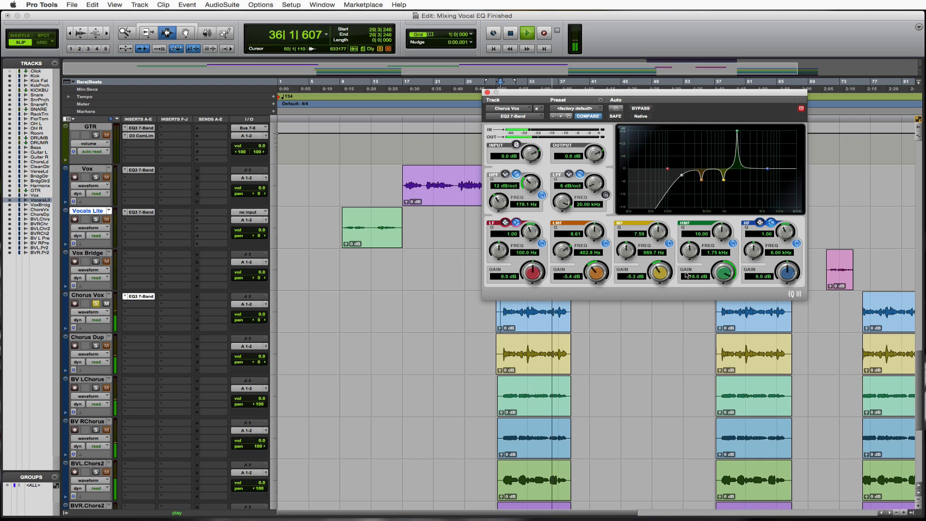
- Set the Chorus Vox high-mid band's Q to 8.22, cut its gain to -4.1 dB, and close the EQ
{"action": "left_click_drag", "start_coordinate": [723, 238], "coordinate": [723, 245]}
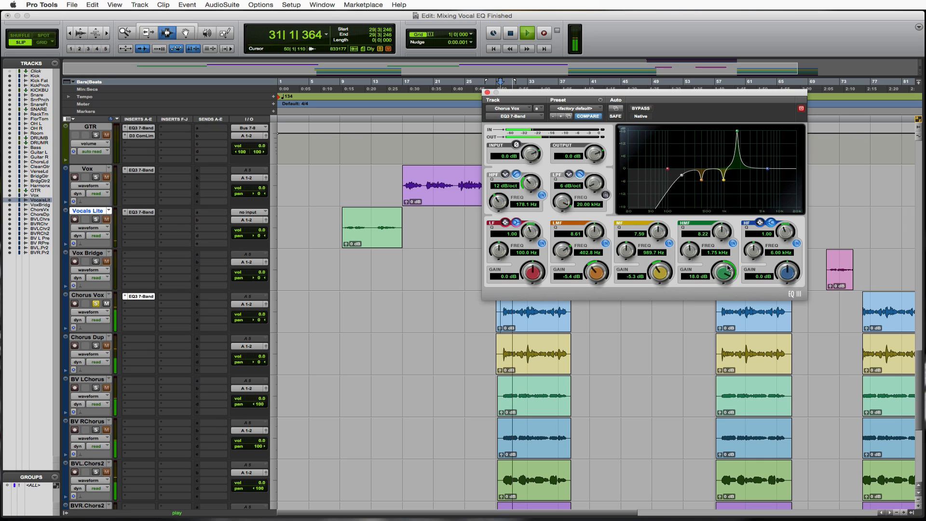
{"action": "key", "text": "space"}
{"action": "left_click_drag", "start_coordinate": [728, 268], "coordinate": [722, 311]}
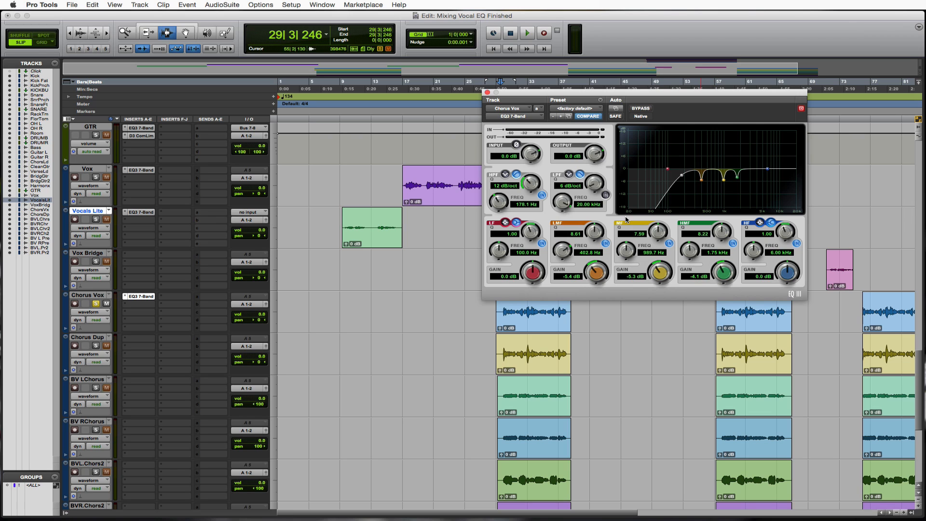
{"action": "left_click", "coordinate": [487, 92]}
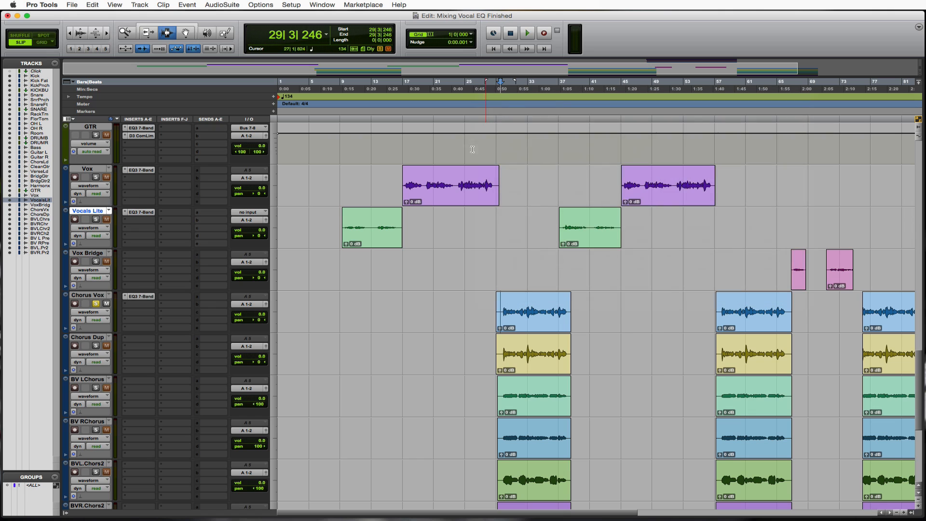
- Audition the equalized Chorus Vox clip, stop playback, and unsolo the track
{"action": "key", "text": "space"}
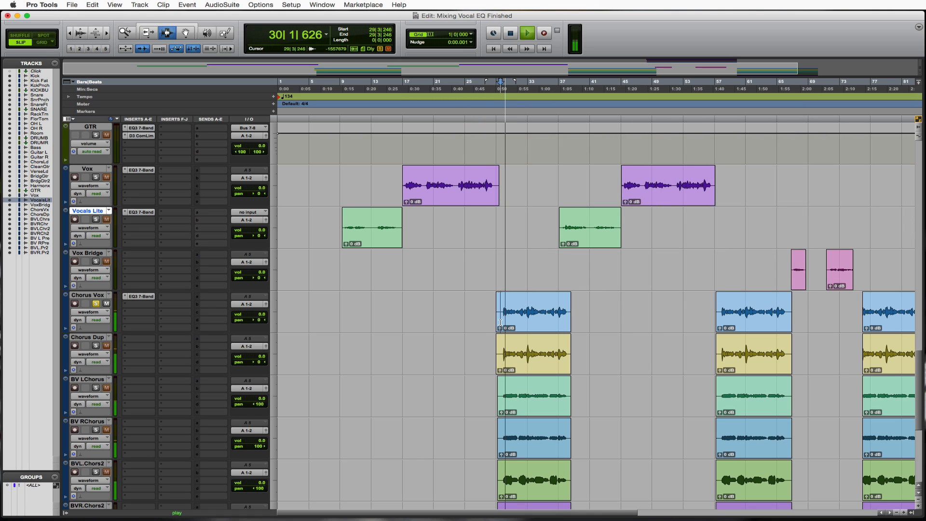
{"action": "key", "text": "space"}
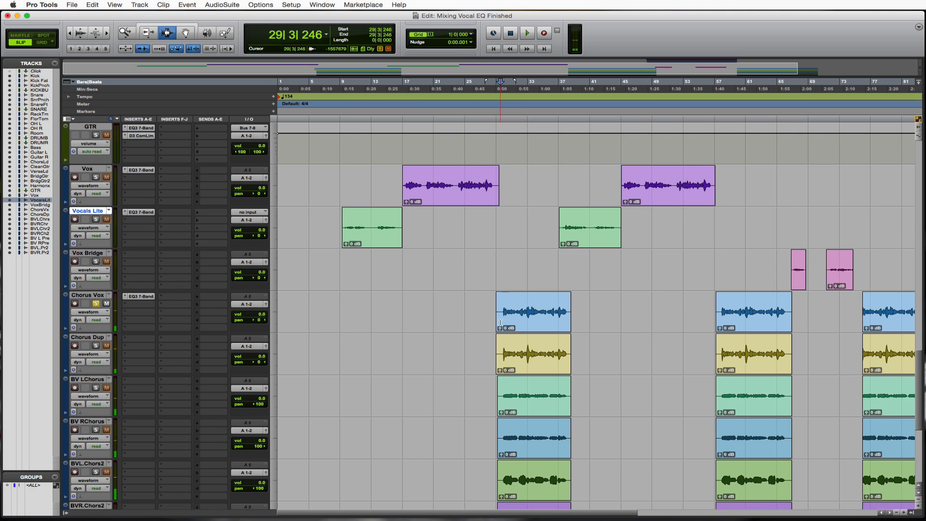
{"action": "left_click", "coordinate": [98, 302]}
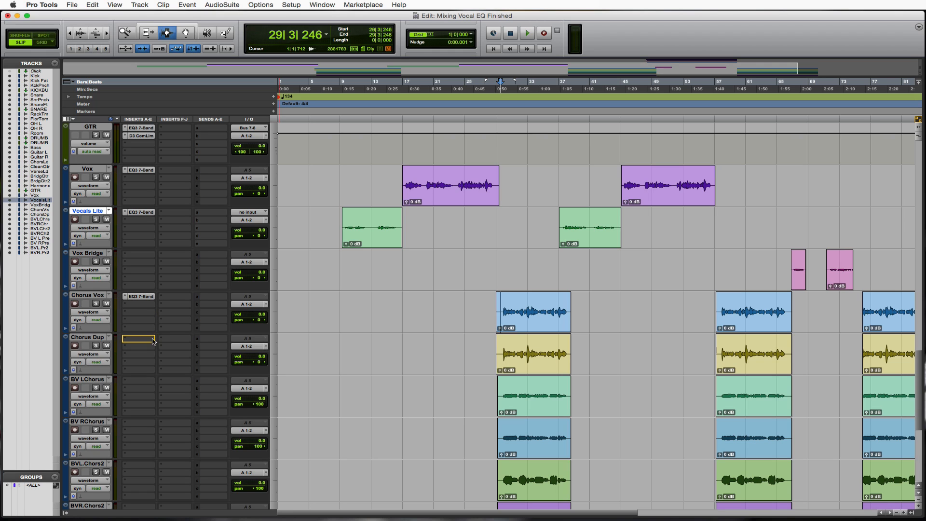
- Copy the Chorus Vox 7-band EQ to the first insert of the Chorus Dup track
{"action": "left_click_drag", "start_coordinate": [153, 341], "coordinate": [153, 341]}
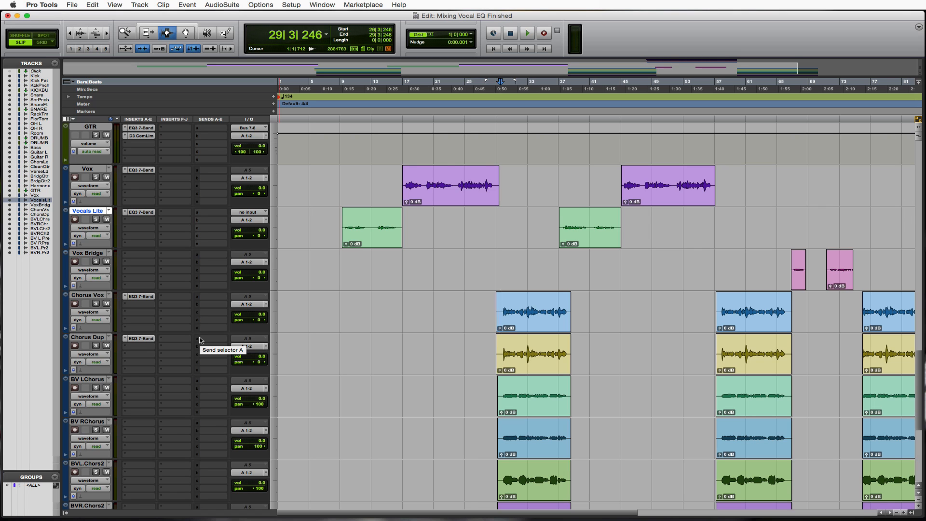
{"action": "scroll", "coordinate": [200, 340], "scroll_direction": "down", "scroll_amount": 2}
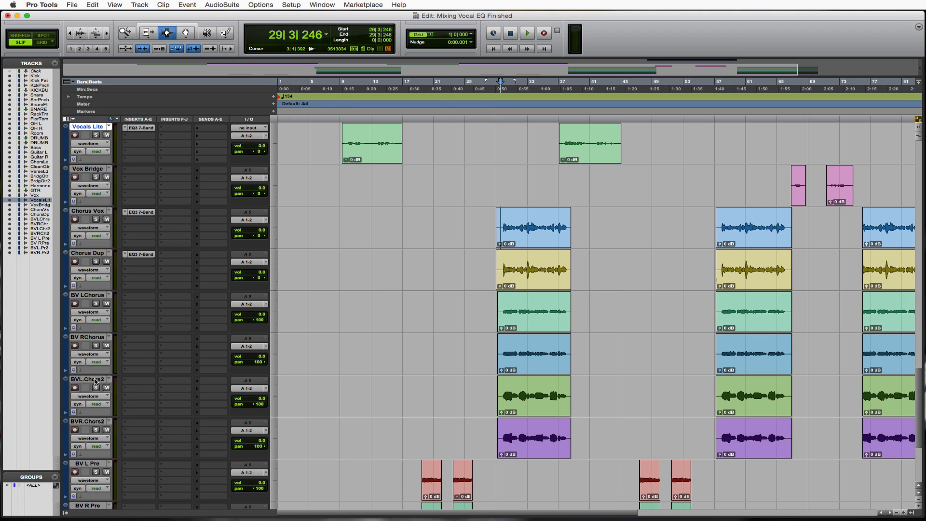
- Solo the BV LChorus track and insert a 7-band EQ on its first insert
{"action": "left_click", "coordinate": [96, 304]}
{"action": "left_click", "coordinate": [129, 302]}
{"action": "mouse_move", "coordinate": [160, 314]}
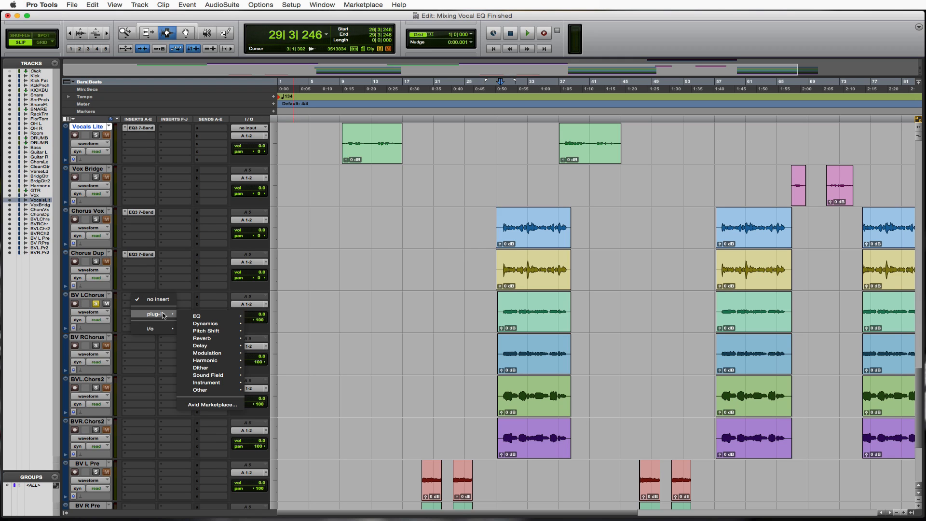
{"action": "mouse_move", "coordinate": [207, 316]}
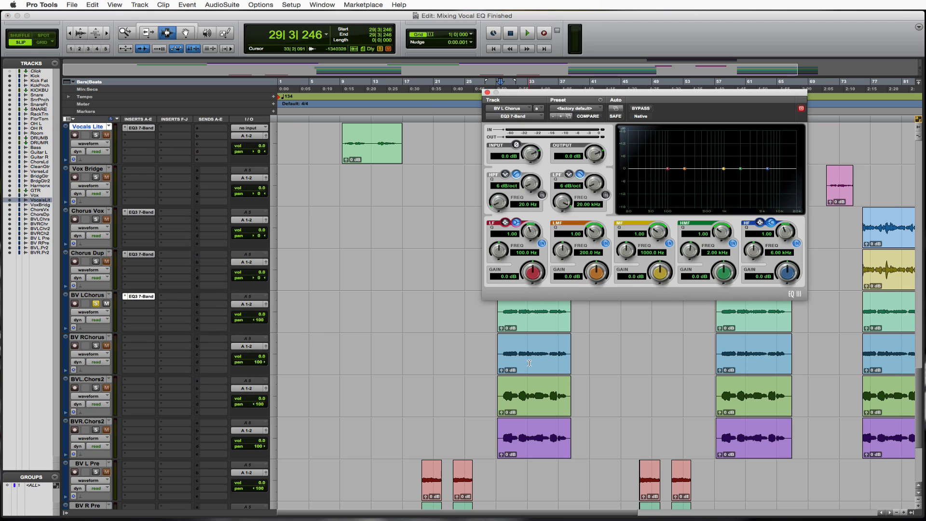
- Enable the BV LChorus EQ's high-pass filter with a 12 dB/oct slope at 172.9 Hz
{"action": "left_click", "coordinate": [543, 196]}
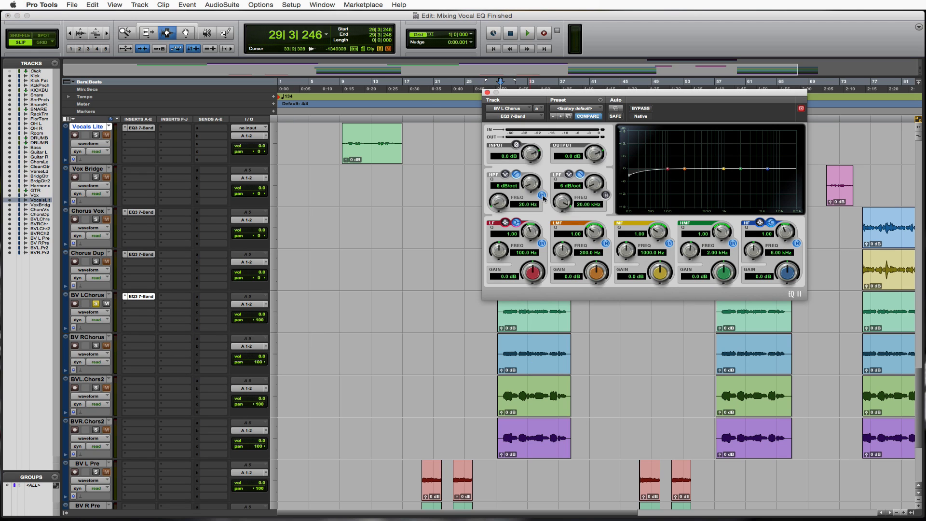
{"action": "left_click_drag", "start_coordinate": [526, 168], "coordinate": [522, 161]}
{"action": "left_click_drag", "start_coordinate": [502, 205], "coordinate": [498, 189]}
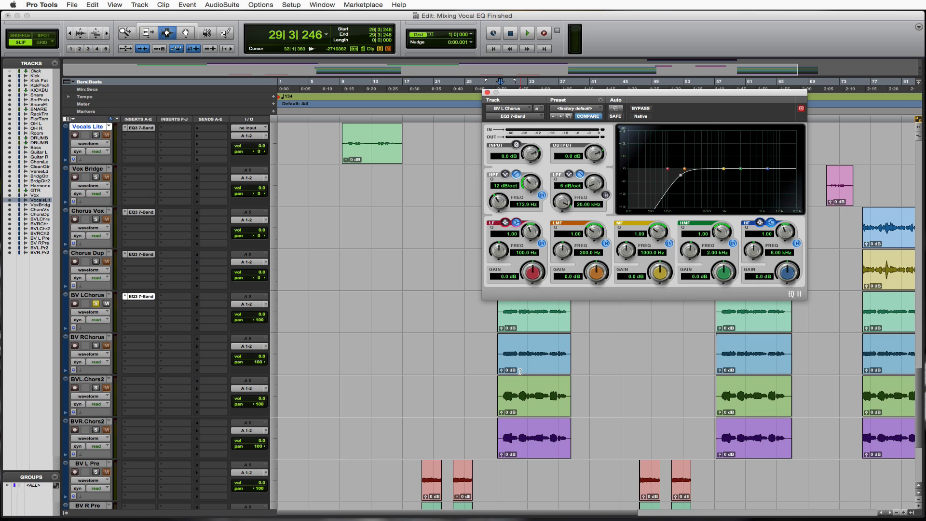
- Boost the BV LChorus low-mid band by 18.0 dB at Q 10.00 and centre the track's pan
{"action": "left_click", "coordinate": [503, 309]}
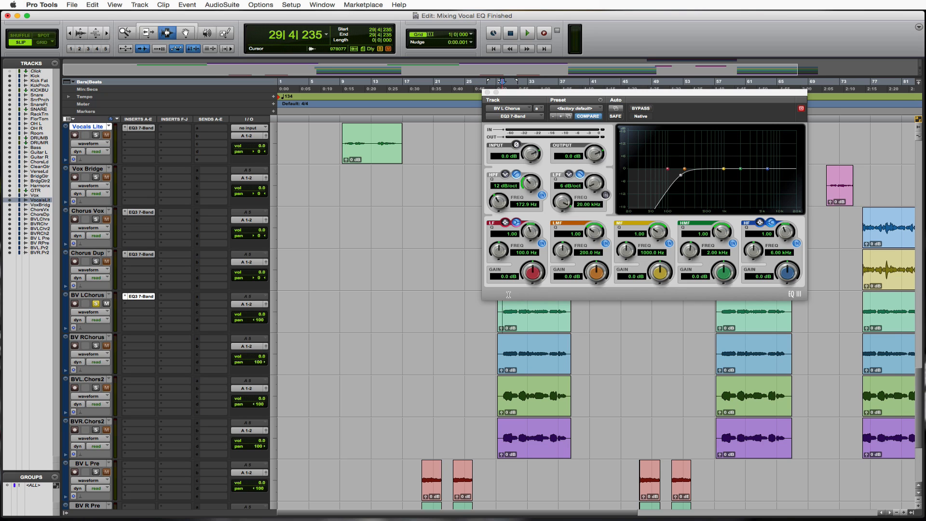
{"action": "left_click_drag", "start_coordinate": [592, 232], "coordinate": [607, 127]}
{"action": "left_click_drag", "start_coordinate": [596, 269], "coordinate": [604, 211]}
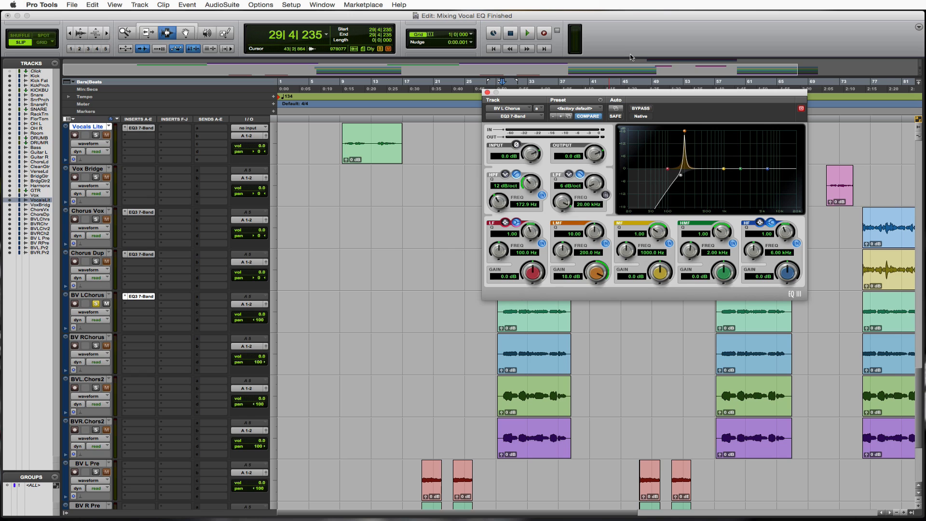
{"action": "key", "text": "space"}
{"action": "key", "text": "space"}
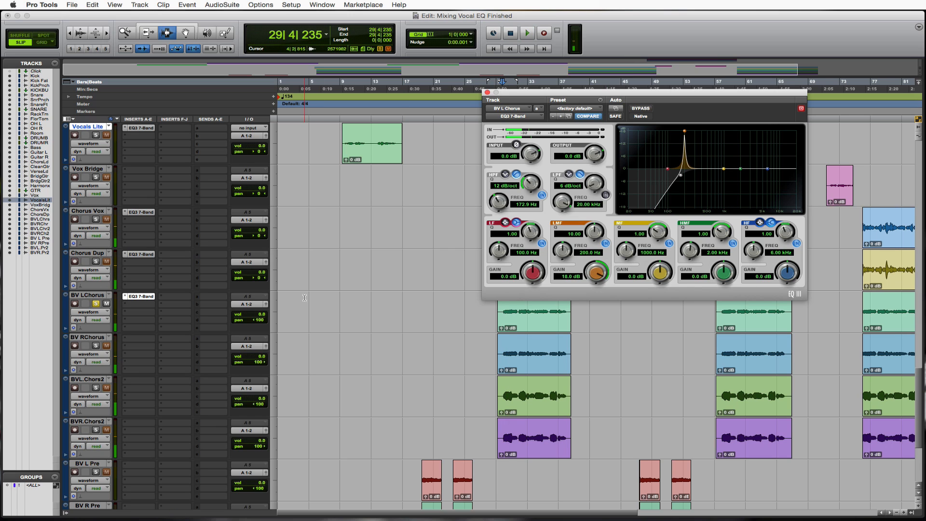
{"action": "left_click", "coordinate": [255, 322], "text": "alt"}
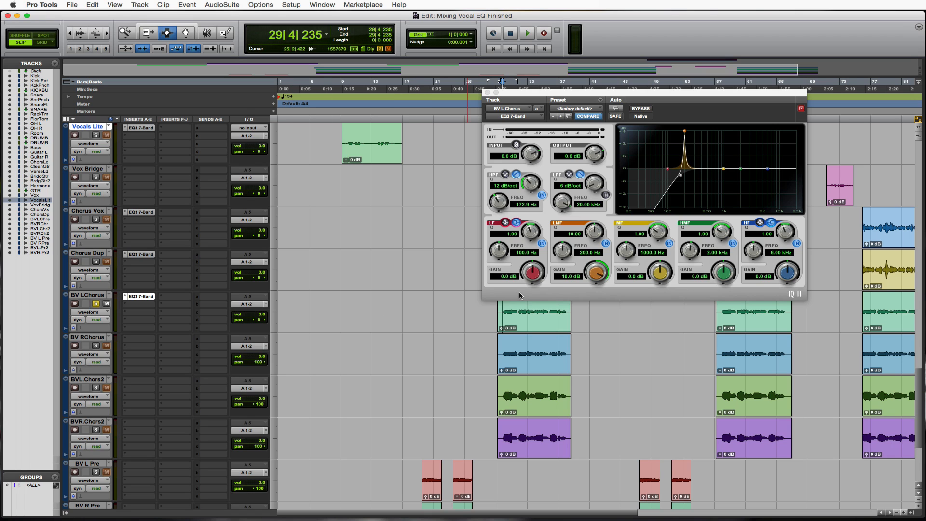
- Sweep the BV LChorus low-mid band to 399.6 Hz during playback, set its Q to 8.51, and cut its gain to -9.4 dB
{"action": "key", "text": "space"}
{"action": "mouse_move", "coordinate": [580, 248]}
{"action": "left_mouse_down"}
{"action": "mouse_move", "coordinate": [565, 248]}
{"action": "mouse_move", "coordinate": [570, 232]}
{"action": "mouse_move", "coordinate": [595, 240]}
{"action": "left_mouse_up"}
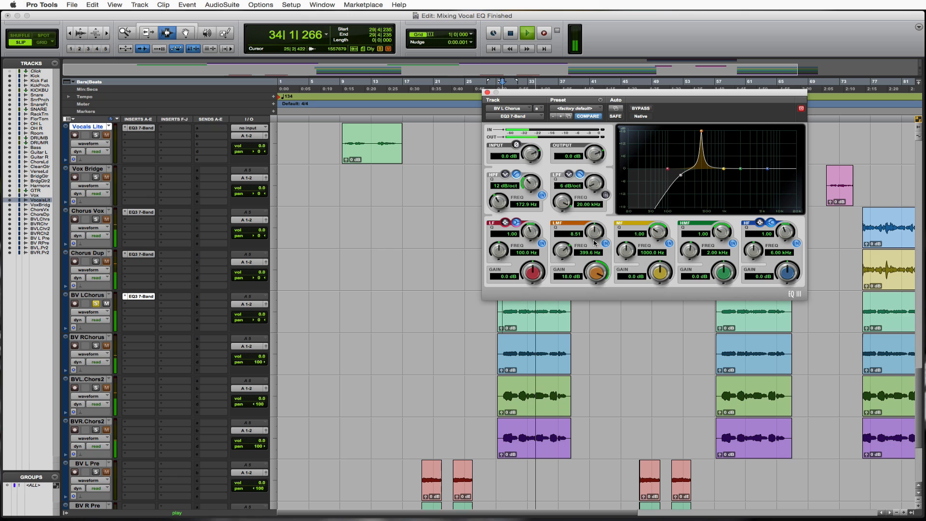
{"action": "left_click_drag", "start_coordinate": [594, 280], "coordinate": [594, 295]}
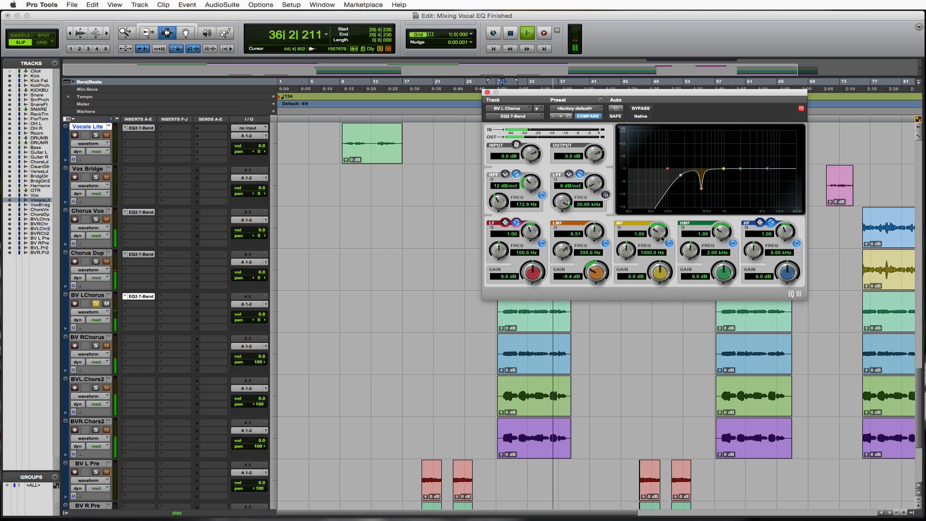
- Boost the BV LChorus mid band by 18.0 dB at Q 10.00 and sweep it to 855.6 Hz during playback
{"action": "left_click_drag", "start_coordinate": [661, 234], "coordinate": [662, 210]}
{"action": "left_click_drag", "start_coordinate": [662, 274], "coordinate": [624, 267]}
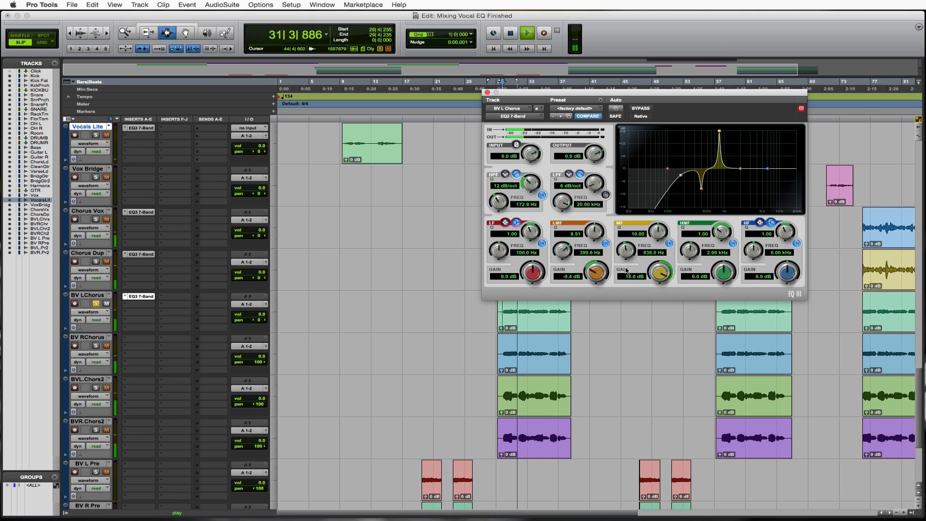
{"action": "left_click_drag", "start_coordinate": [624, 267], "coordinate": [626, 262]}
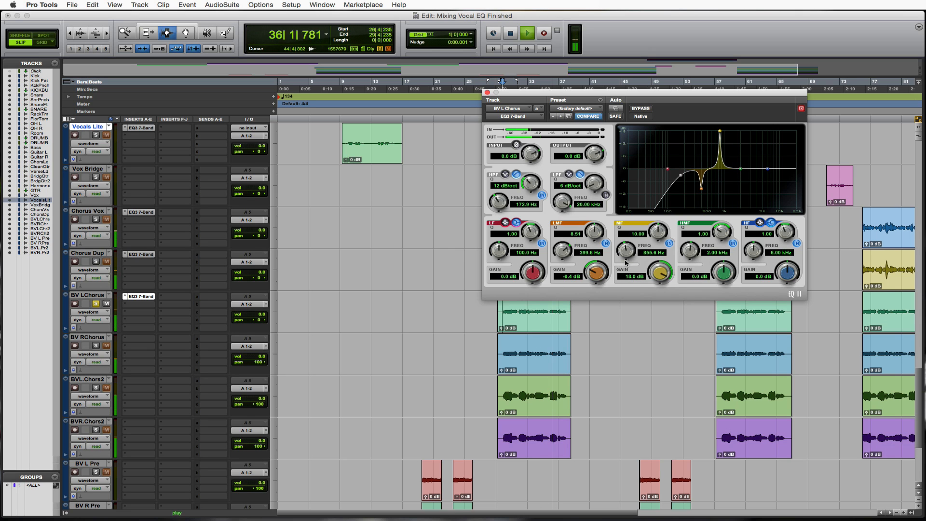
- Set the BV LChorus mid band's Q to 8.91, cut its gain to -7.1 dB, and audition the result
{"action": "key", "text": "space"}
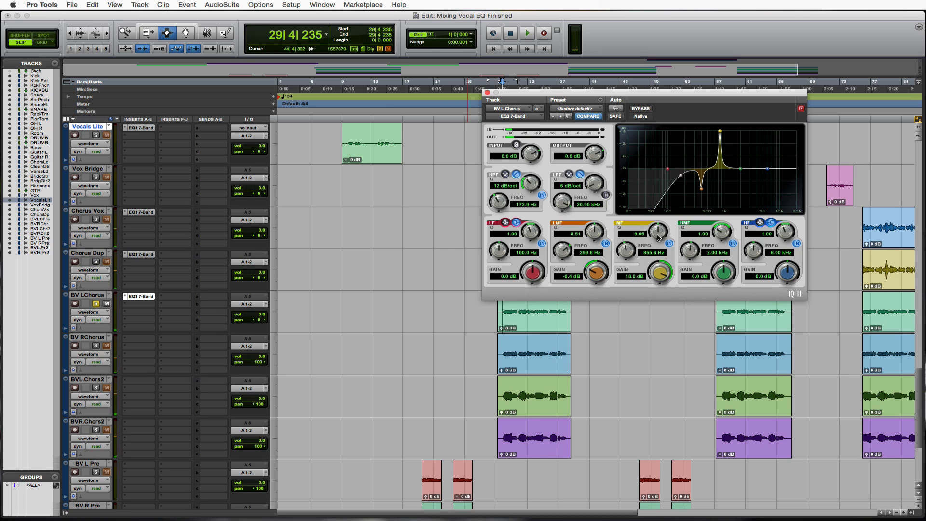
{"action": "left_click_drag", "start_coordinate": [661, 280], "coordinate": [659, 328]}
{"action": "key", "text": "space"}
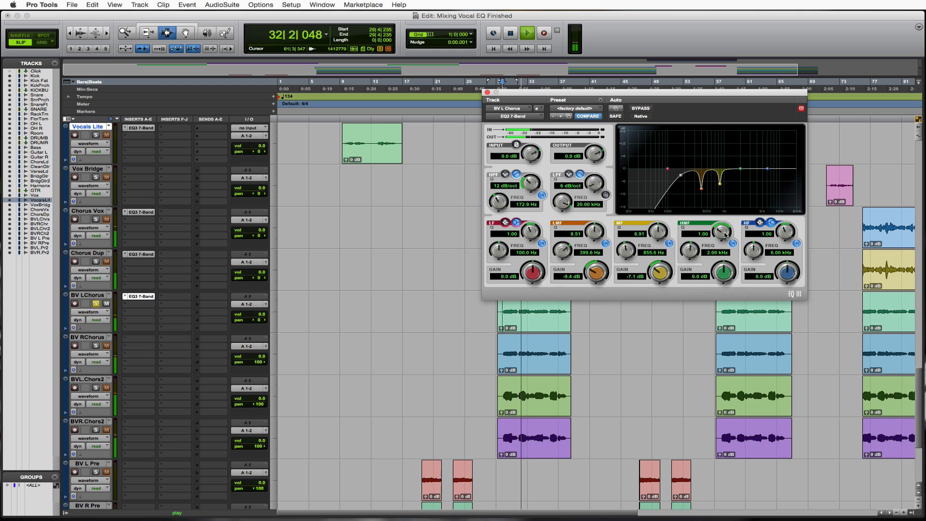
{"action": "key", "text": "space"}
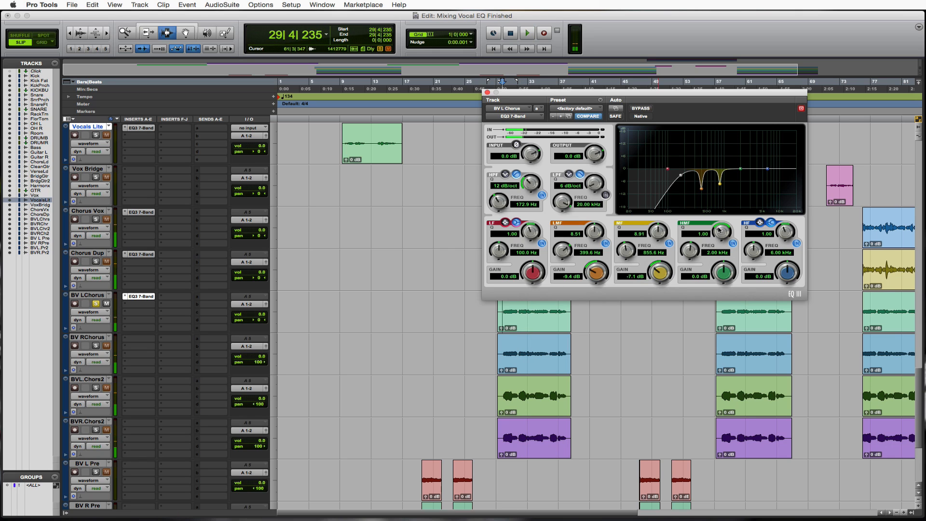
- Boost the BV LChorus high-mid band by 18.0 dB at Q 10.00 and sweep it to 1.30 kHz during playback
{"action": "left_click_drag", "start_coordinate": [720, 231], "coordinate": [738, 98]}
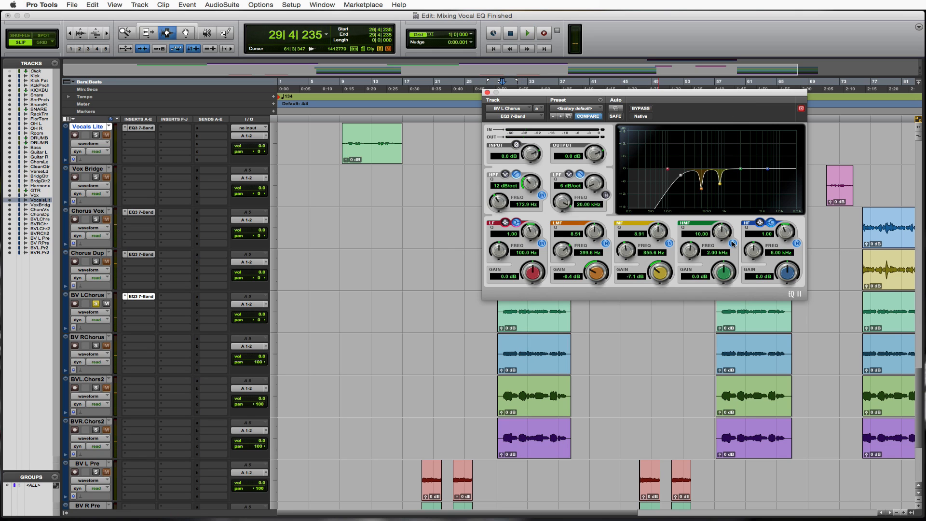
{"action": "left_click_drag", "start_coordinate": [731, 271], "coordinate": [772, 37]}
{"action": "key", "text": "space"}
{"action": "left_click_drag", "start_coordinate": [690, 250], "coordinate": [688, 263]}
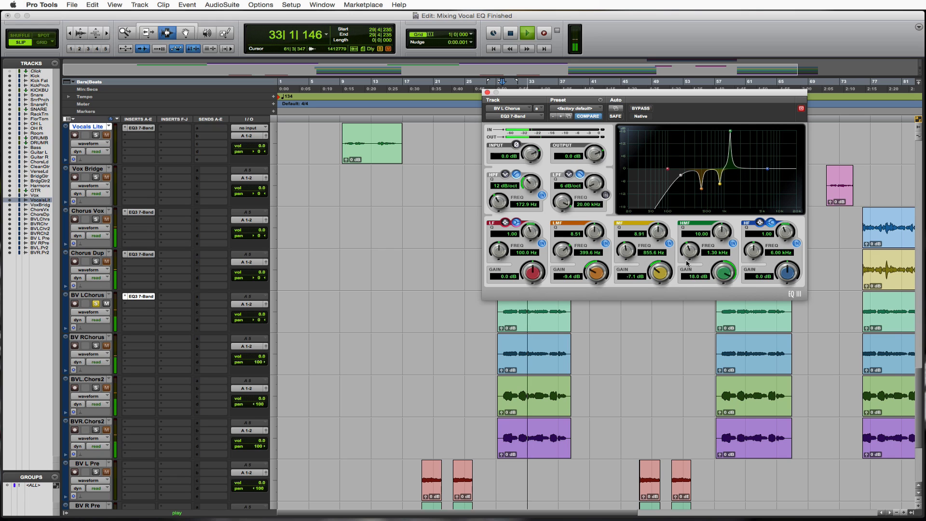
- Set the BV LChorus high-mid band's Q to 7.85, cut its gain to -7.1 dB, and audition the result
{"action": "left_click_drag", "start_coordinate": [725, 227], "coordinate": [721, 240]}
{"action": "key", "text": "space"}
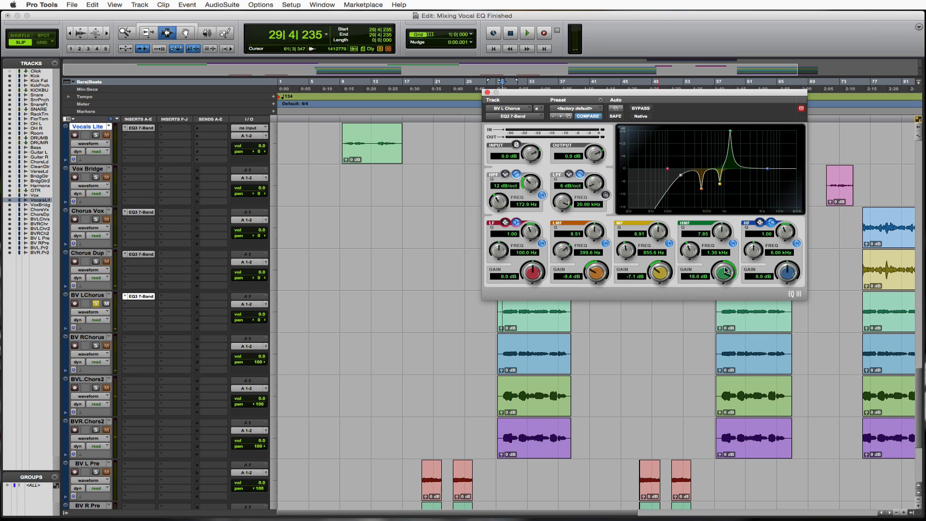
{"action": "left_click_drag", "start_coordinate": [726, 271], "coordinate": [705, 306]}
{"action": "key", "text": "space"}
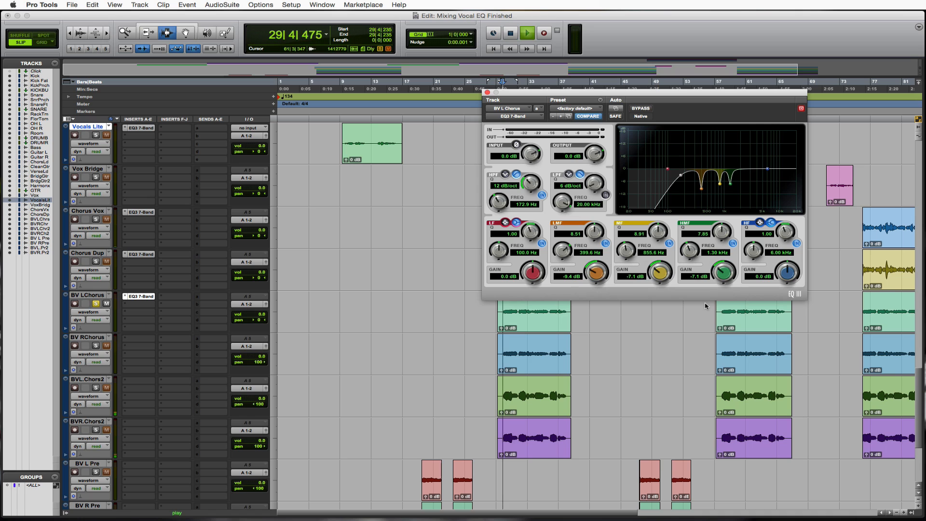
{"action": "key", "text": "space"}
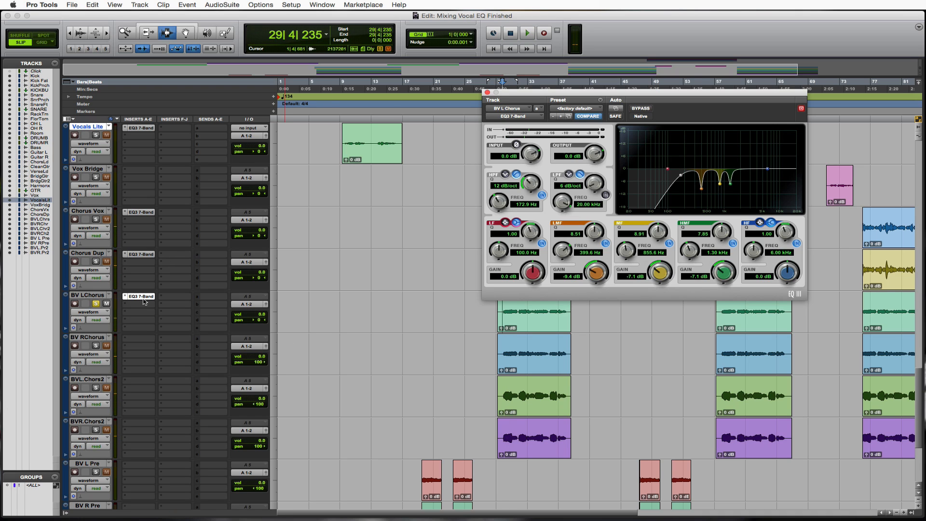
- Copy the BV LChorus EQ to the BV RChorus, BVL.Chors2 and BVR.Chors2 tracks and solo those tracks
{"action": "left_click_drag", "start_coordinate": [144, 296], "coordinate": [143, 425]}
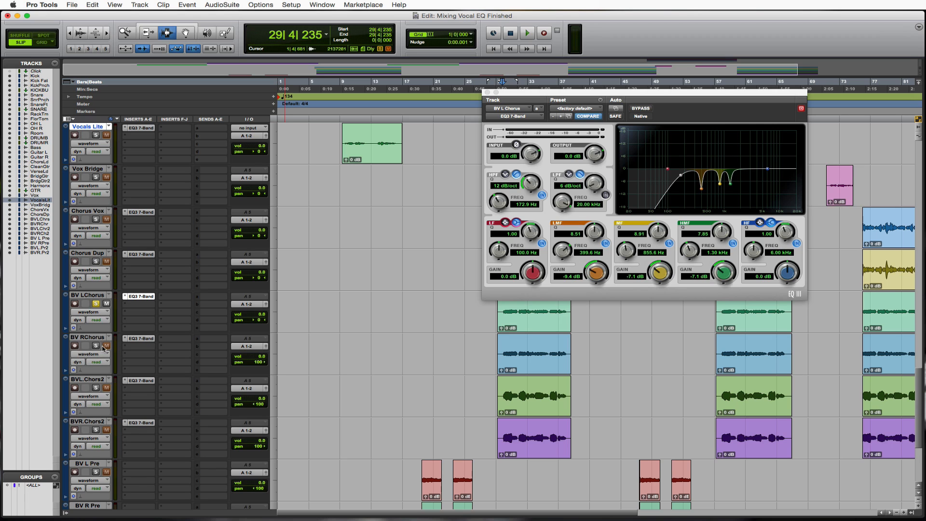
{"action": "left_click", "coordinate": [96, 389]}
{"action": "left_click", "coordinate": [97, 430]}
- Audition the four equalized chorus backing vocals together from the start of the first chorus, and stop playback
{"action": "scroll", "coordinate": [425, 419], "scroll_direction": "up", "scroll_amount": 5}
{"action": "scroll", "coordinate": [425, 419], "scroll_direction": "right", "scroll_amount": 2}
{"action": "scroll", "coordinate": [425, 419], "scroll_direction": "down", "scroll_amount": 6}
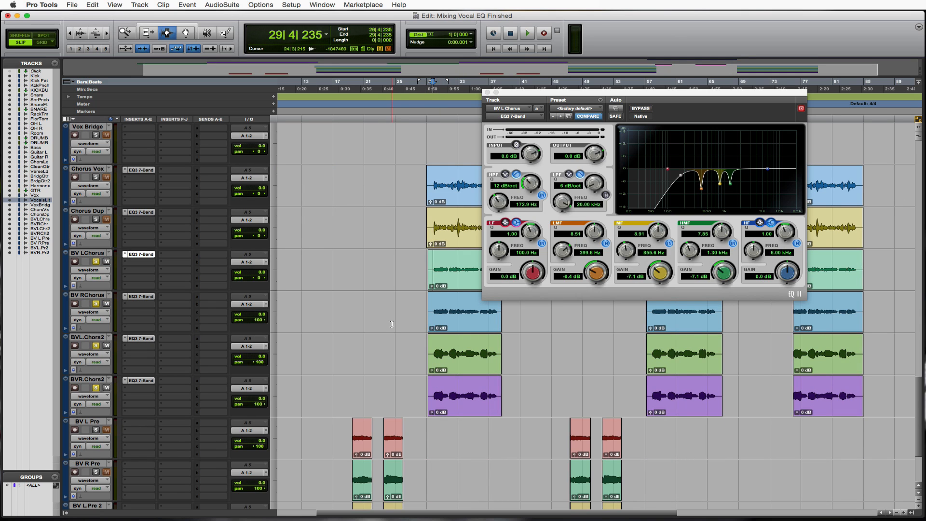
{"action": "key", "text": "space"}
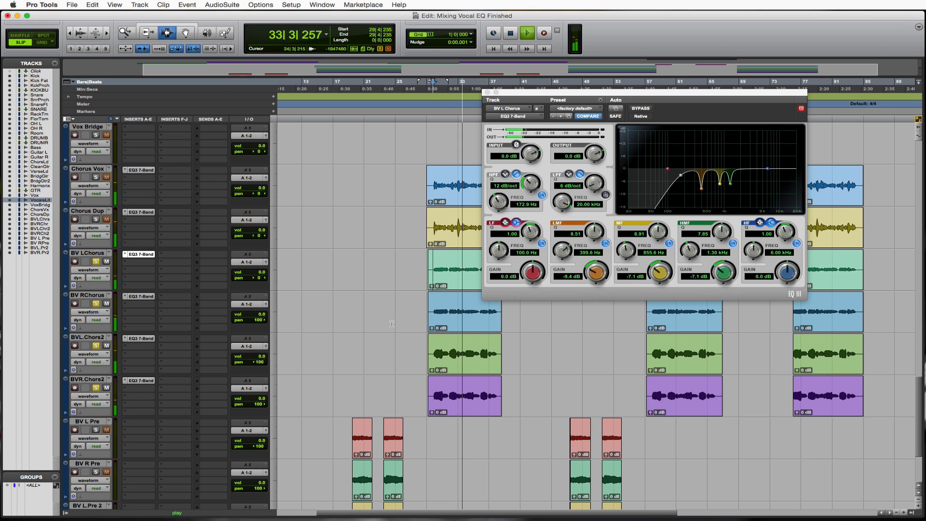
{"action": "key", "text": "space"}
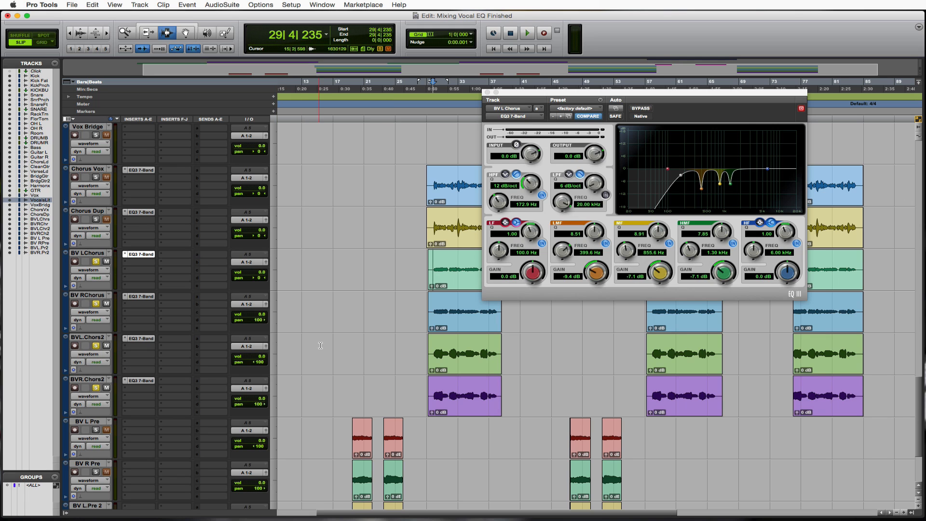
- Copy the chorus backing vocal EQ to BV L Pre, BV R Pre, BV L.Pre 2 and BV R.Pre 2, and solo those tracks
{"action": "scroll", "coordinate": [321, 346], "scroll_direction": "down", "scroll_amount": 3}
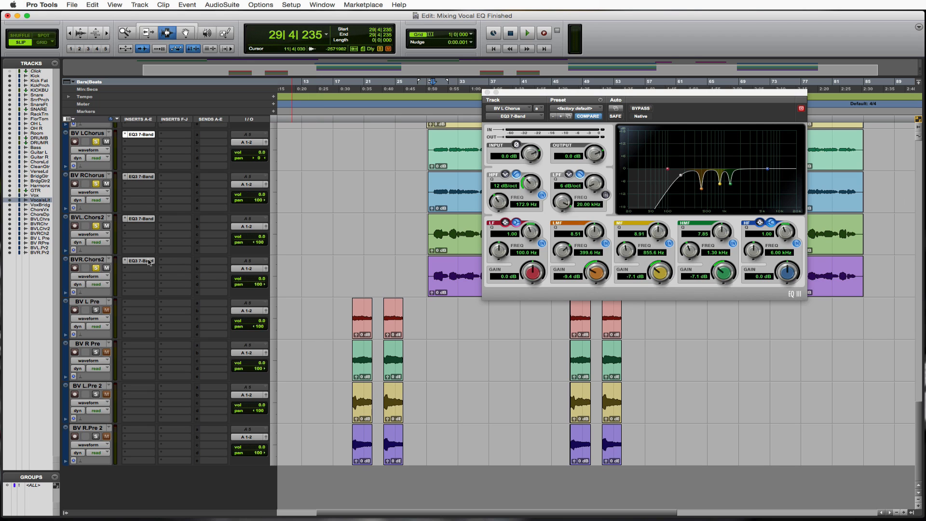
{"action": "left_click_drag", "start_coordinate": [149, 264], "coordinate": [139, 430]}
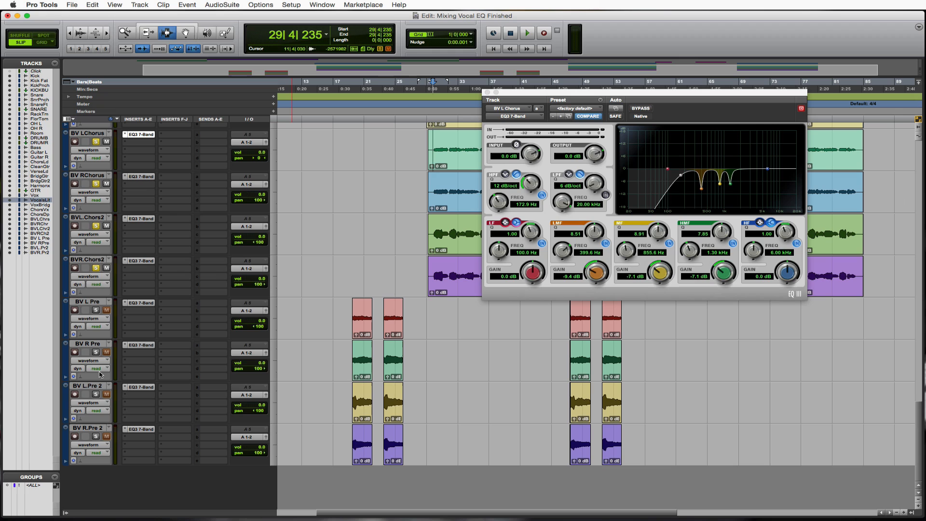
{"action": "left_click", "coordinate": [96, 311]}
{"action": "left_click", "coordinate": [96, 395]}
{"action": "left_click", "coordinate": [96, 436]}
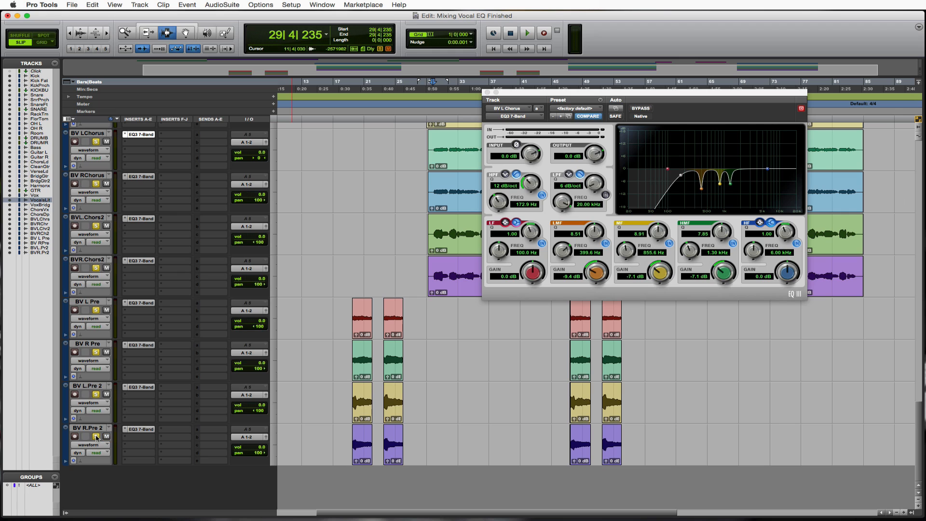
- Audition the four pre-chorus backing vocals from the start of their first clips, and stop playback
{"action": "left_click", "coordinate": [352, 339]}
{"action": "key", "text": "space"}
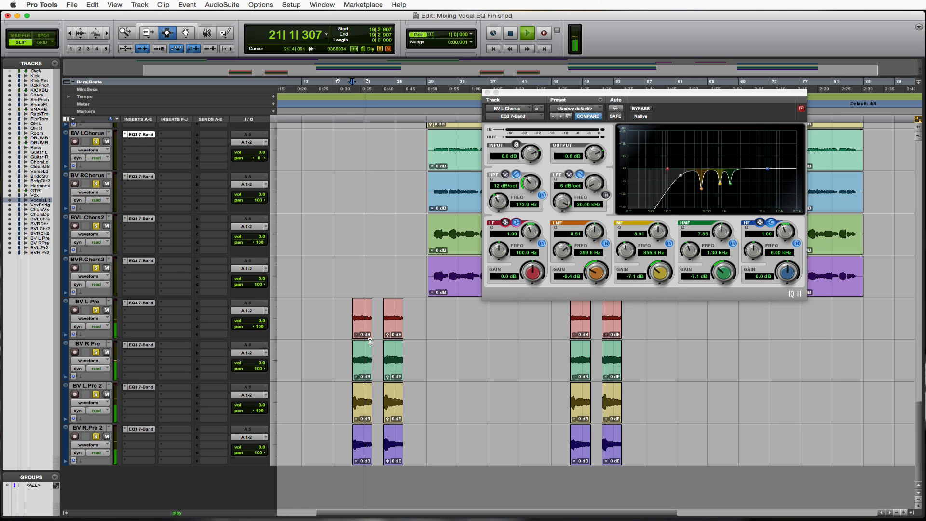
{"action": "key", "text": "space"}
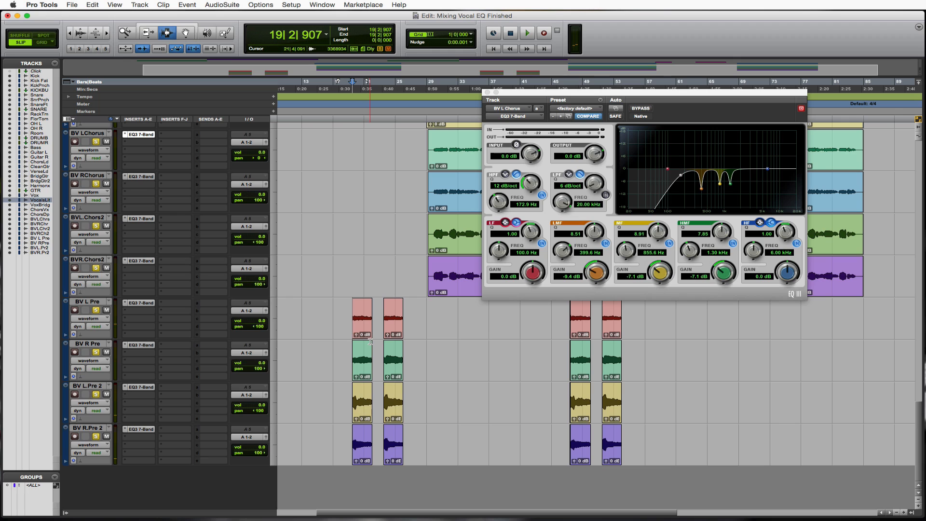
- Unsolo all the pre-chorus and chorus backing vocal tracks and close the BV LChorus EQ
{"action": "left_click", "coordinate": [96, 436]}
{"action": "left_click", "coordinate": [96, 395]}
{"action": "left_click", "coordinate": [96, 352]}
{"action": "left_click", "coordinate": [96, 303]}
{"action": "left_click", "coordinate": [96, 310]}
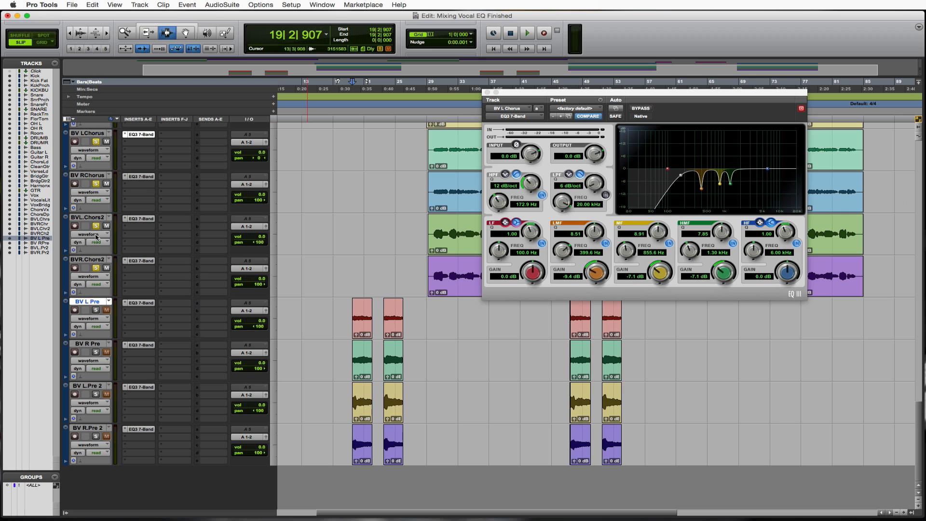
{"action": "left_click", "coordinate": [96, 268]}
{"action": "left_click", "coordinate": [96, 184]}
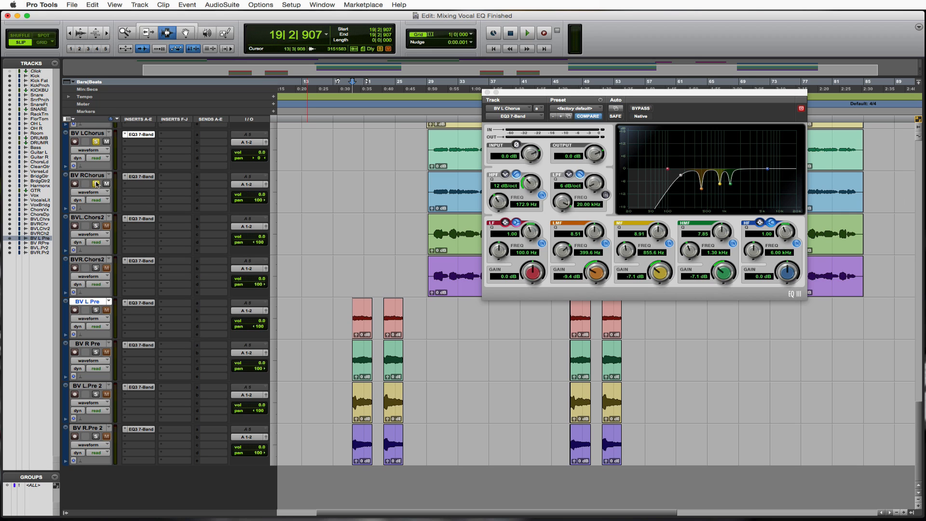
{"action": "left_click", "coordinate": [96, 142]}
{"action": "scroll", "coordinate": [96, 144], "scroll_direction": "up", "scroll_amount": 5}
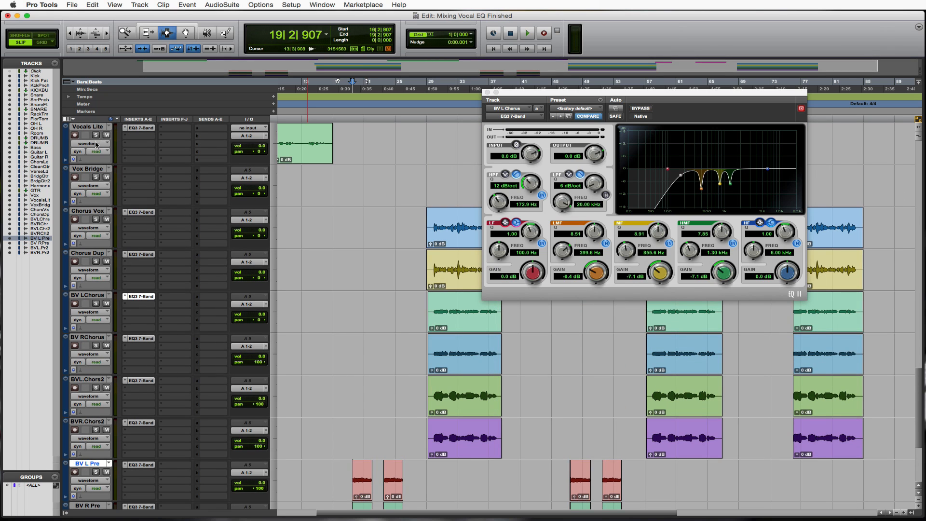
{"action": "left_click", "coordinate": [487, 92]}
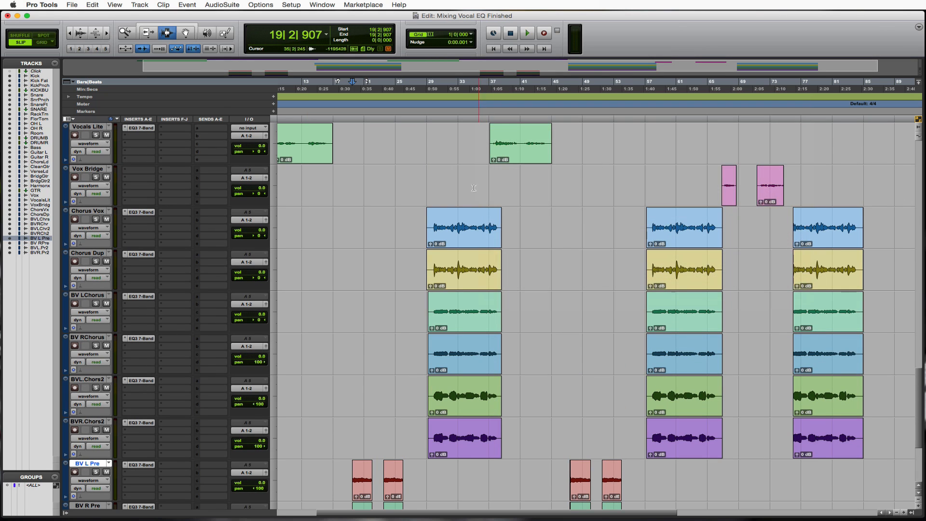
- Solo the Vox Bridge track and start playback at its first clip
{"action": "scroll", "coordinate": [474, 229], "scroll_direction": "up", "scroll_amount": 1}
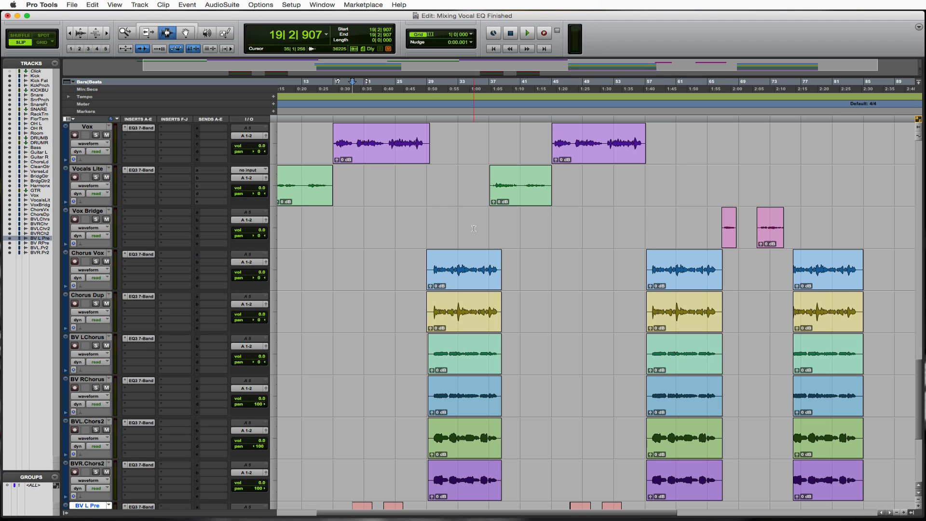
{"action": "left_click", "coordinate": [96, 219]}
{"action": "left_click", "coordinate": [724, 236]}
{"action": "key", "text": "space"}
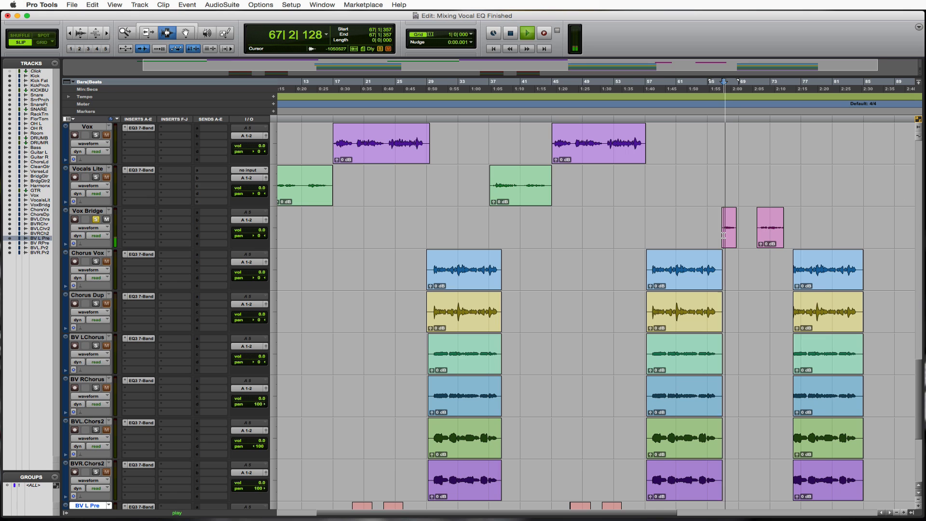
- Stop the Vox Bridge playback and unsolo the track
{"action": "key", "text": "t"}
{"action": "key", "text": "t"}
{"action": "key", "text": "r"}
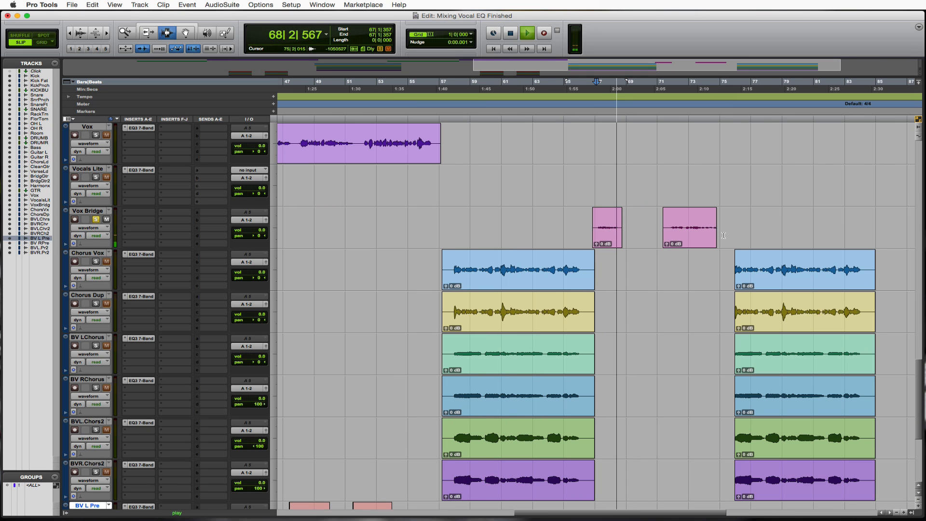
{"action": "key", "text": "space"}
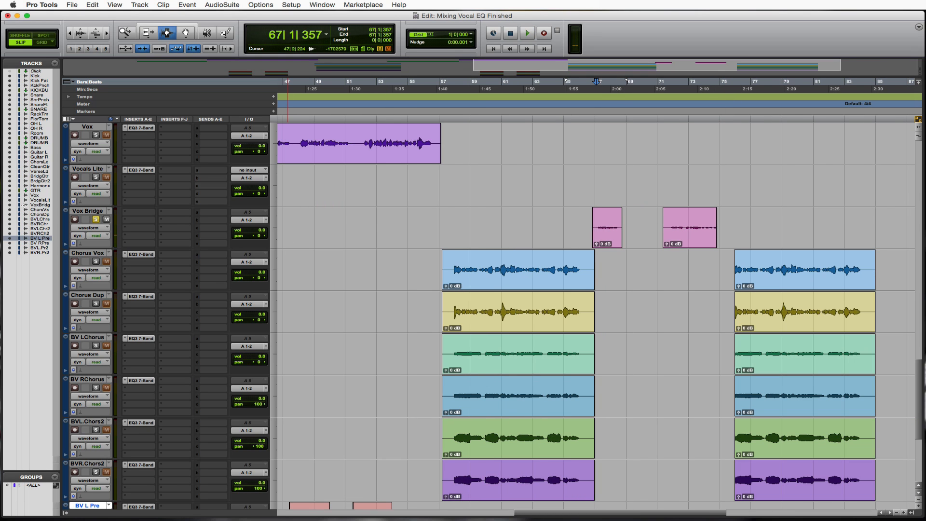
{"action": "left_click", "coordinate": [96, 220]}
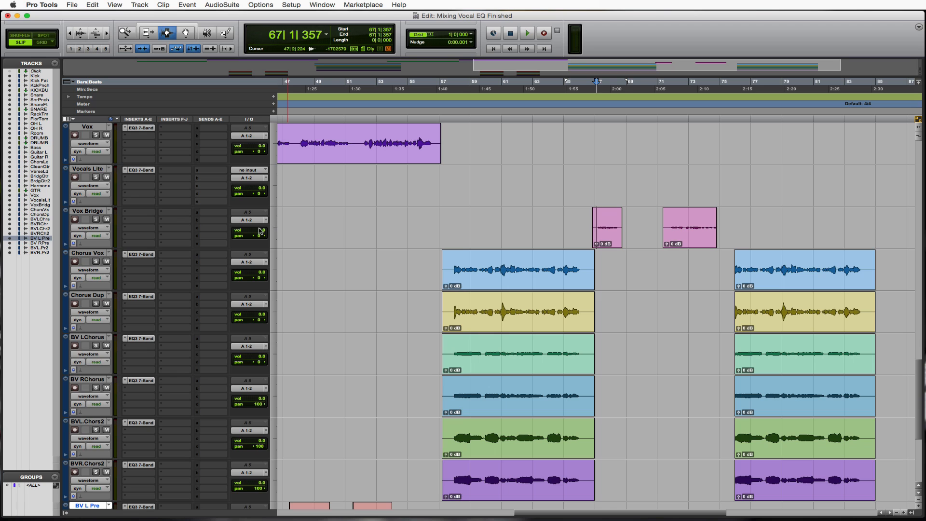
- Raise the Vox Bridge track volume to +12.0 dB, audition the bridge with the full mix, and stop playback
{"action": "left_click_drag", "start_coordinate": [261, 230], "coordinate": [263, 223]}
{"action": "left_click_drag", "start_coordinate": [266, 218], "coordinate": [266, 218]}
{"action": "key", "text": "space"}
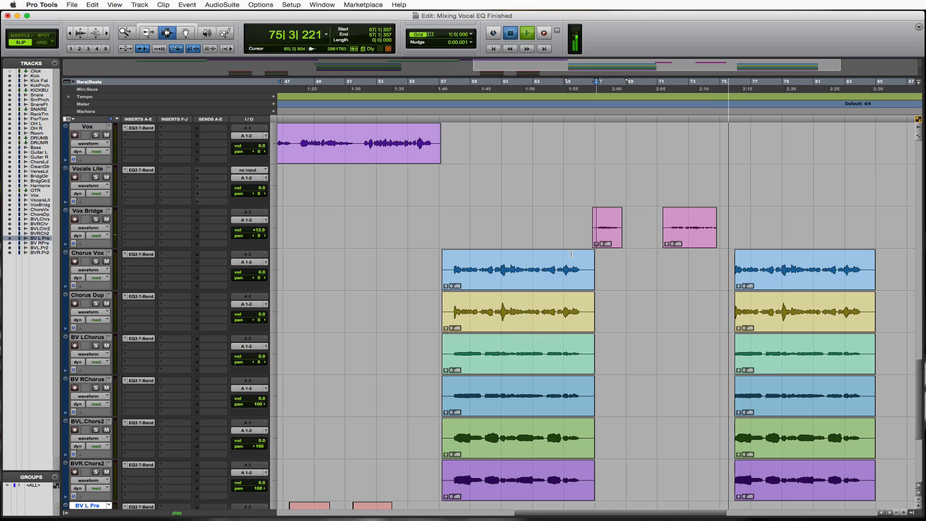
{"action": "key", "text": "space"}
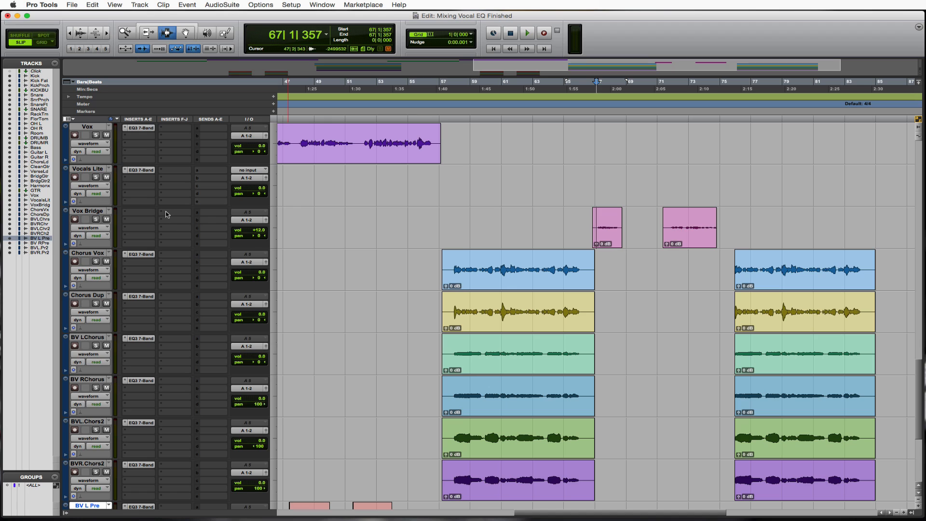
- Insert a mono EQ3 7-Band on the Vox Bridge track and move its window clear of the bridge clips
{"action": "left_click", "coordinate": [130, 215]}
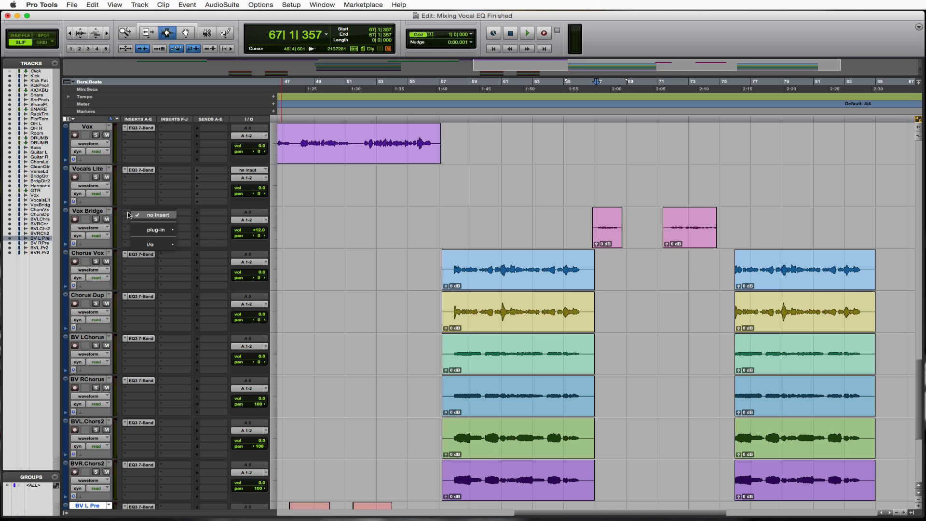
{"action": "mouse_move", "coordinate": [162, 230]}
{"action": "mouse_move", "coordinate": [200, 234]}
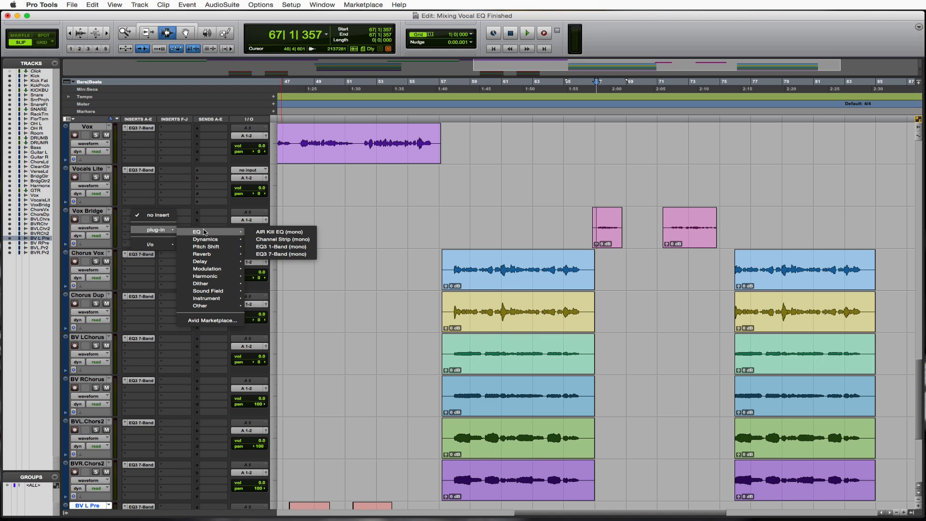
{"action": "left_click", "coordinate": [290, 255]}
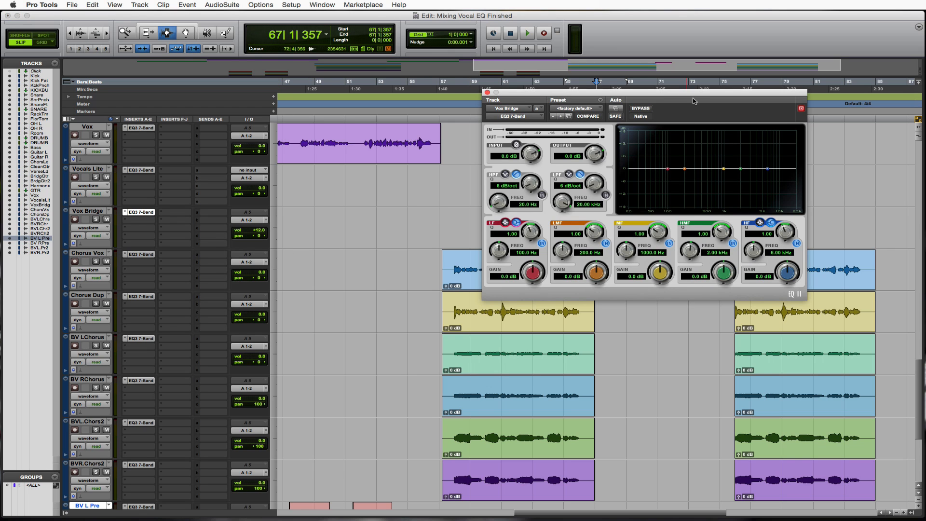
{"action": "left_click_drag", "start_coordinate": [695, 94], "coordinate": [422, 85]}
- Enable the Vox Bridge EQ's high-pass filter at 12 dB/oct and about 167.8 Hz, and briefly audition it
{"action": "left_click", "coordinate": [268, 184]}
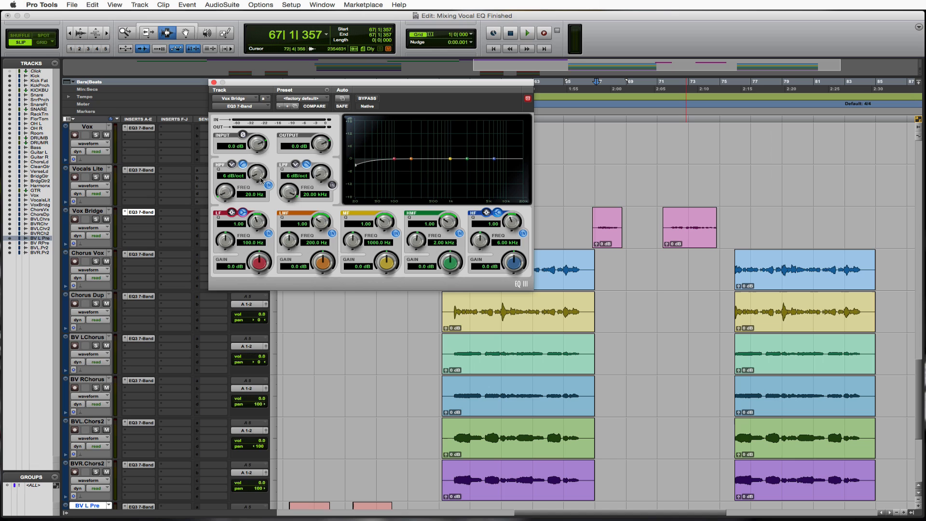
{"action": "left_click_drag", "start_coordinate": [258, 174], "coordinate": [259, 160]}
{"action": "mouse_move", "coordinate": [228, 195]}
{"action": "left_mouse_down"}
{"action": "mouse_move", "coordinate": [228, 171]}
{"action": "mouse_move", "coordinate": [226, 181]}
{"action": "left_mouse_up"}
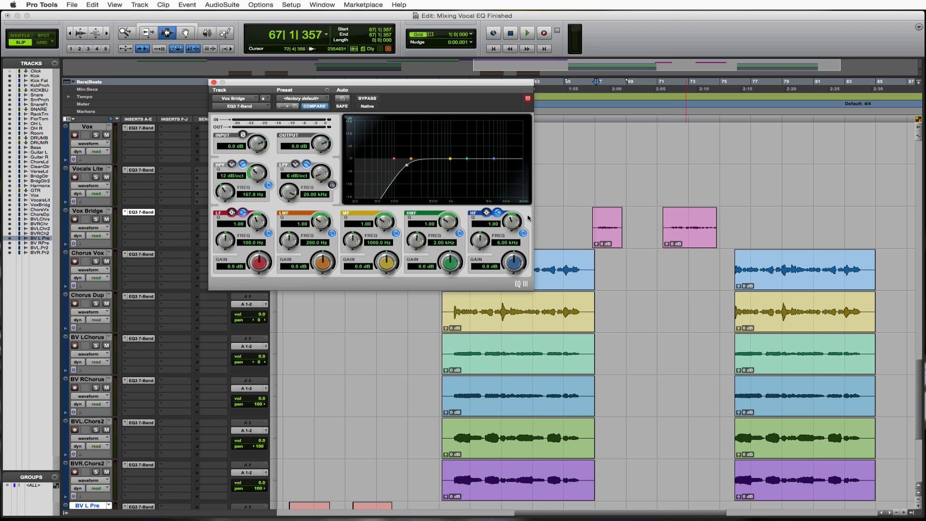
{"action": "key", "text": "space"}
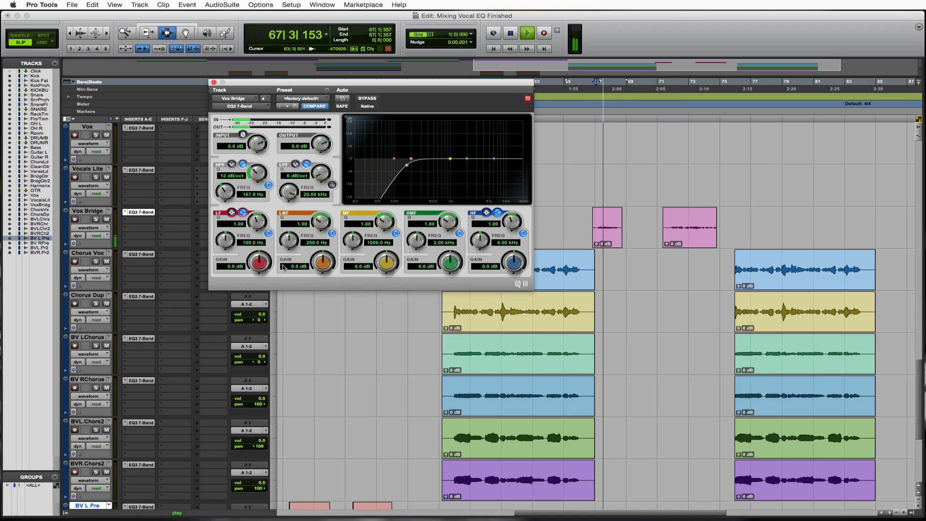
{"action": "key", "text": "space"}
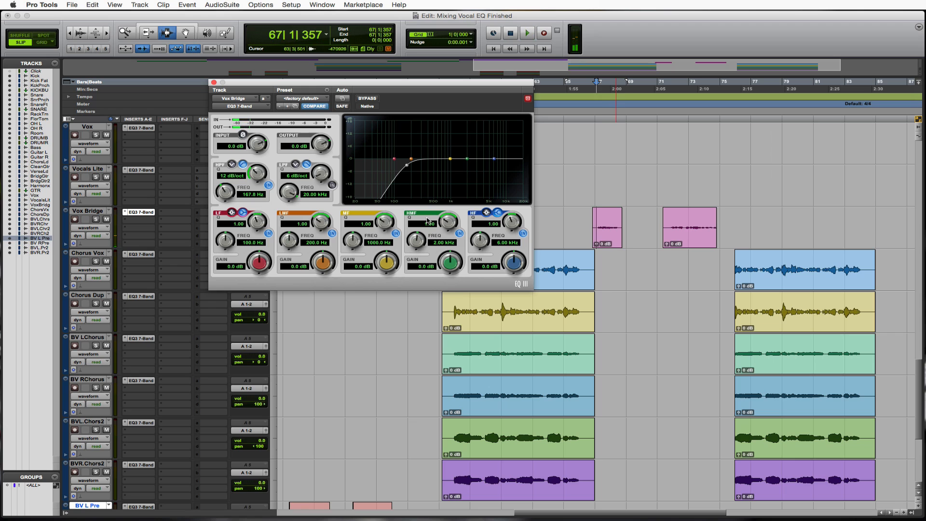
- Boost the LMF band by 18 dB with Q 10, sweep its frequency during playback, and set its Q to 7.76
{"action": "left_click_drag", "start_coordinate": [322, 229], "coordinate": [324, 179]}
{"action": "left_click_drag", "start_coordinate": [321, 263], "coordinate": [352, 160]}
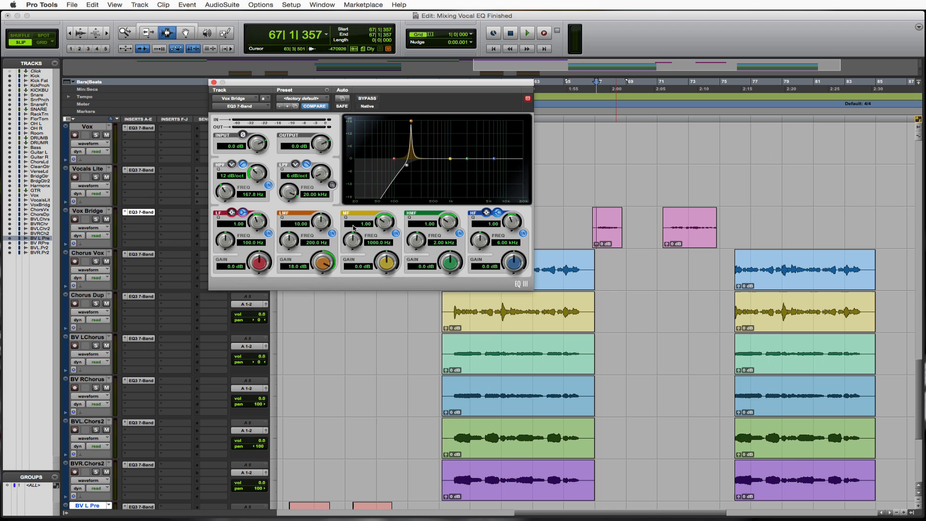
{"action": "key", "text": "space"}
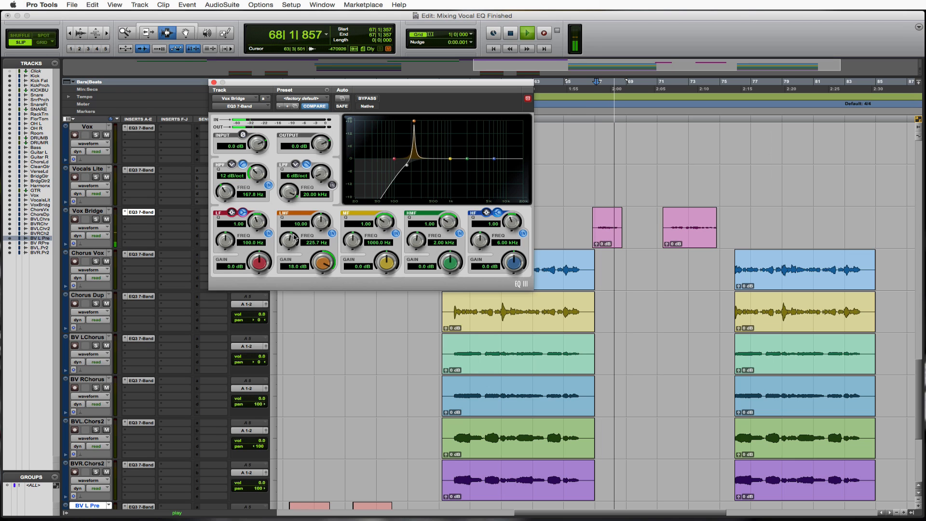
{"action": "left_click_drag", "start_coordinate": [291, 241], "coordinate": [297, 235]}
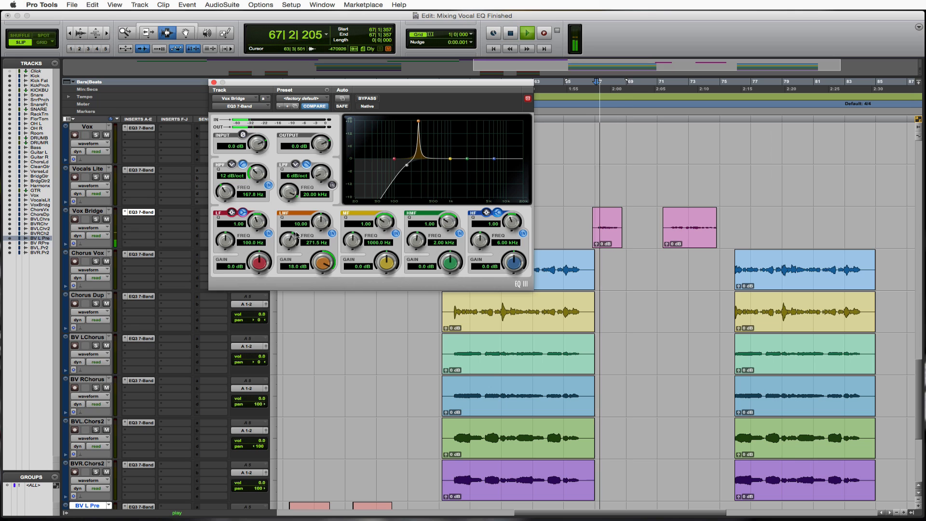
{"action": "left_click_drag", "start_coordinate": [296, 236], "coordinate": [322, 232]}
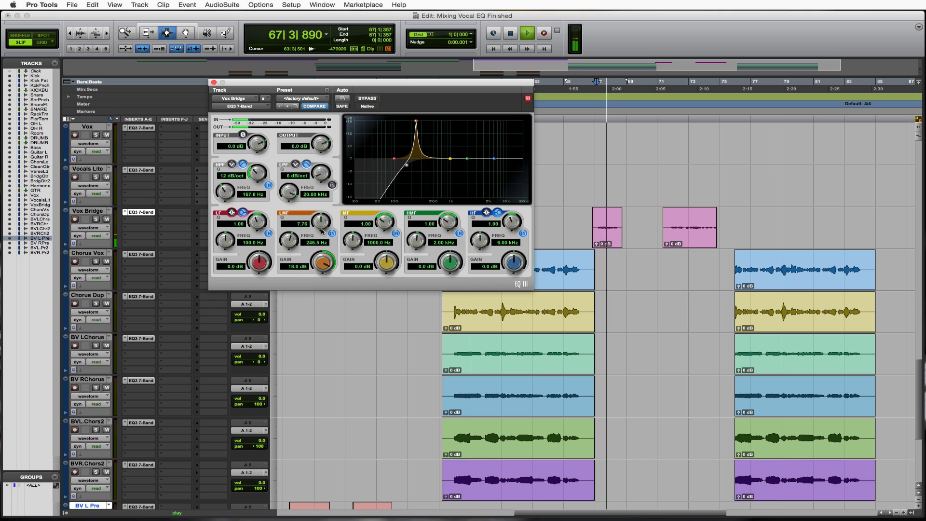
- Play the second Vox Bridge clip while sweeping the boosted LMF band up to 326.8 Hz, and stop playback
{"action": "key", "text": "space"}
{"action": "left_click", "coordinate": [678, 224]}
{"action": "key", "text": "space"}
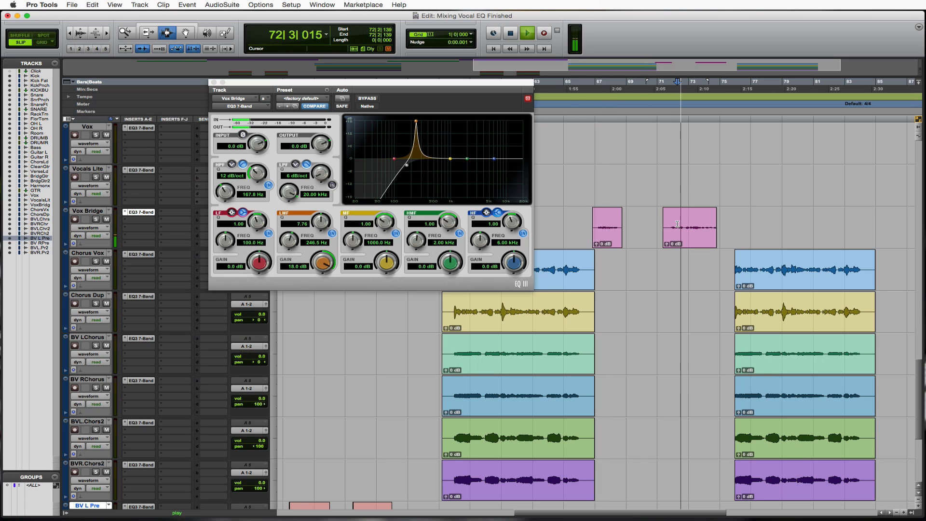
{"action": "left_click_drag", "start_coordinate": [281, 240], "coordinate": [290, 231]}
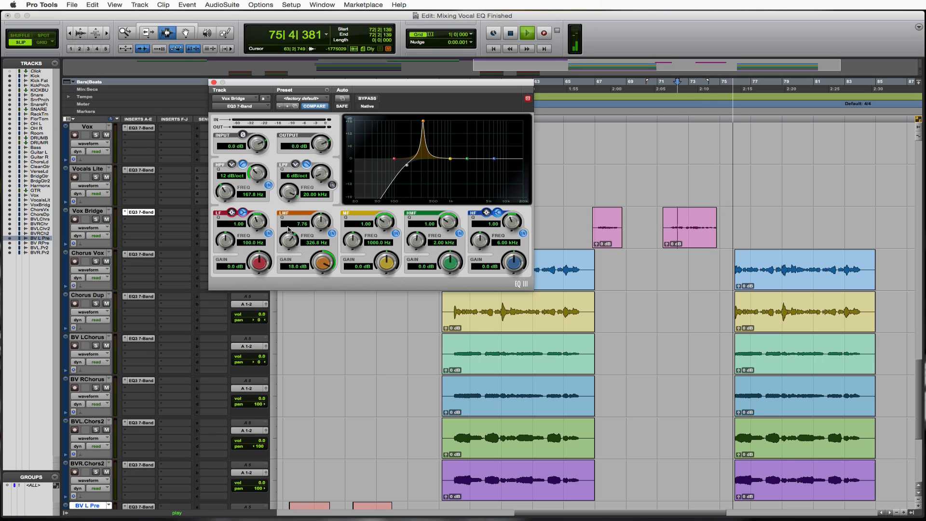
{"action": "key", "text": "space"}
{"action": "key", "text": "space"}
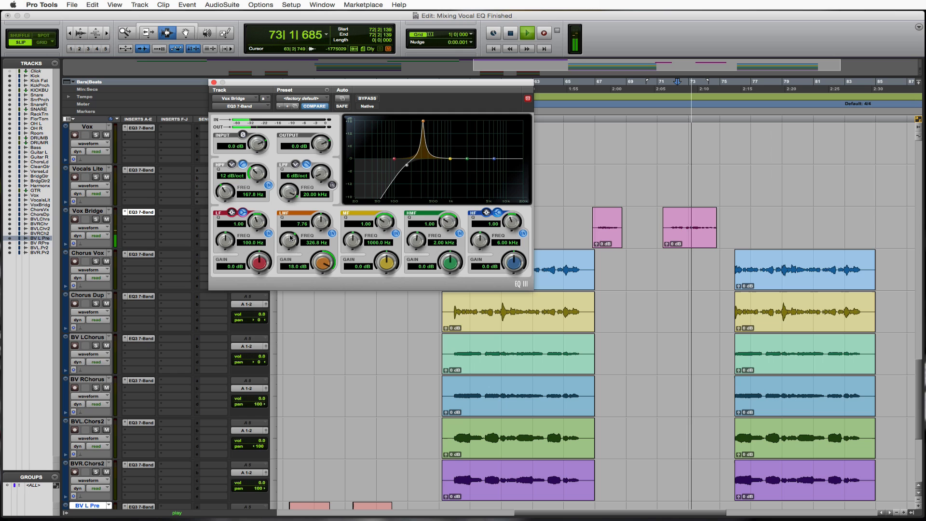
{"action": "key", "text": "space"}
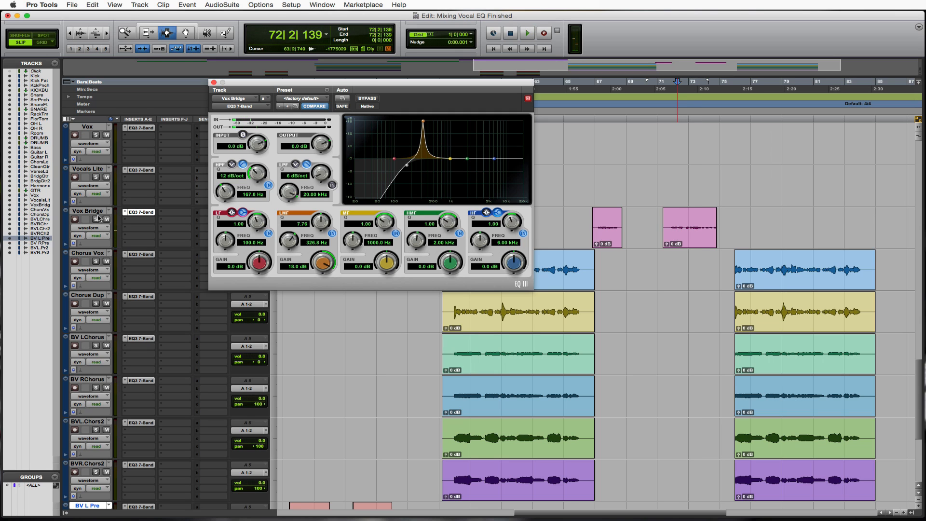
- Solo Vox Bridge, sweep the LMF band to 362.8 Hz during playback, and set its gain to -5.8 dB
{"action": "left_click", "coordinate": [96, 220]}
{"action": "key", "text": "space"}
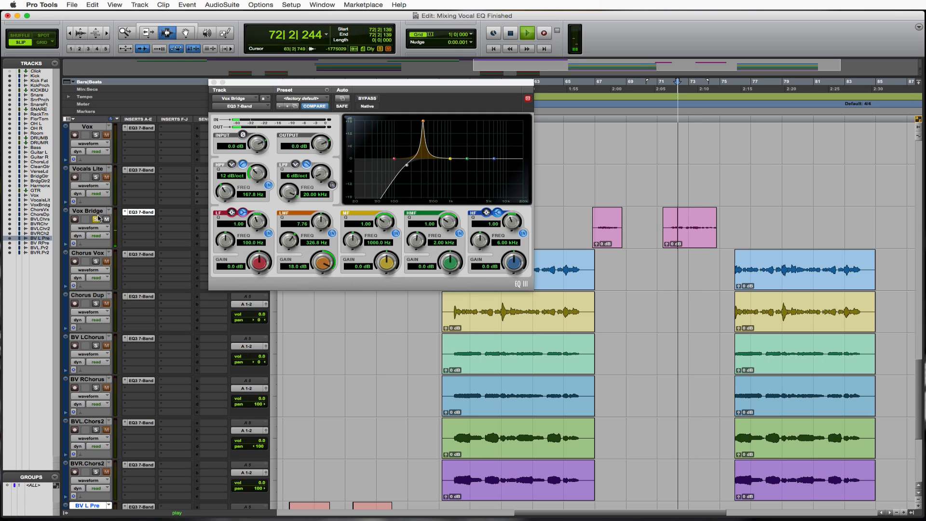
{"action": "left_click", "coordinate": [289, 241]}
{"action": "left_click_drag", "start_coordinate": [289, 241], "coordinate": [291, 241]}
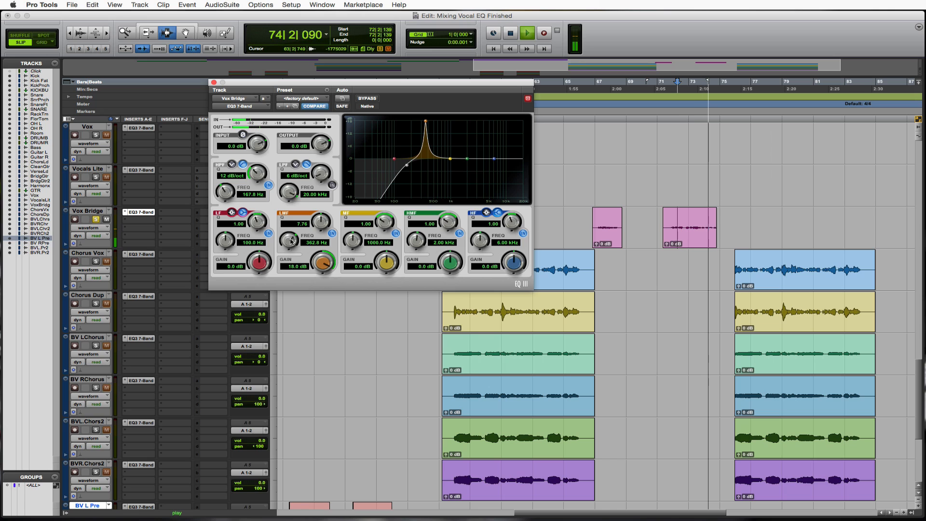
{"action": "key", "text": "space"}
{"action": "left_click_drag", "start_coordinate": [323, 275], "coordinate": [322, 300]}
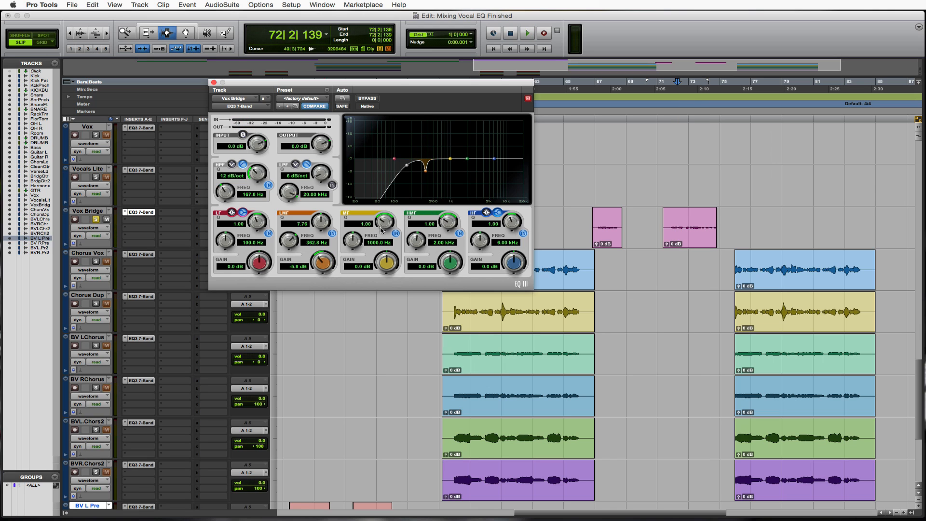
- Audition the MF band at 1000 Hz with an 18 dB boost, and set it to a -5.0 dB cut with Q about 6.8
{"action": "left_click_drag", "start_coordinate": [381, 231], "coordinate": [385, 180]}
{"action": "left_click_drag", "start_coordinate": [387, 264], "coordinate": [383, 227]}
{"action": "key", "text": "space"}
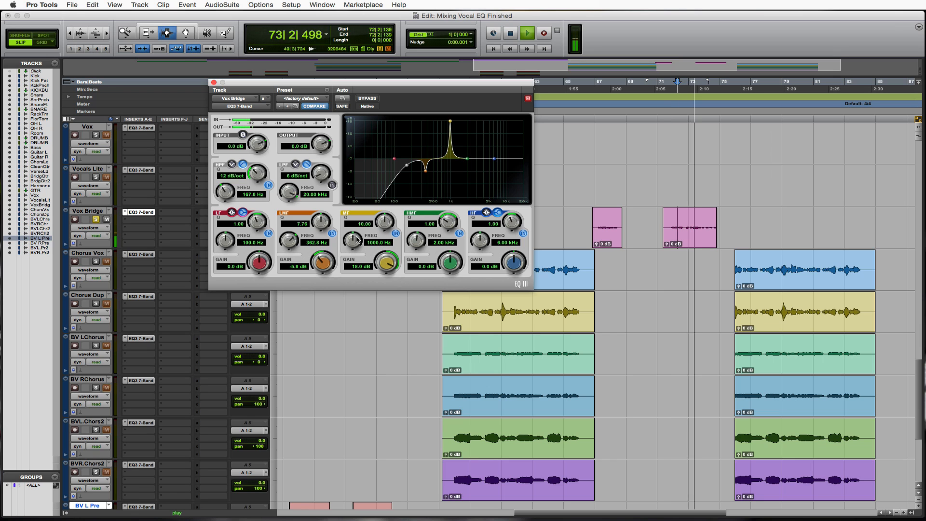
{"action": "key", "text": "space"}
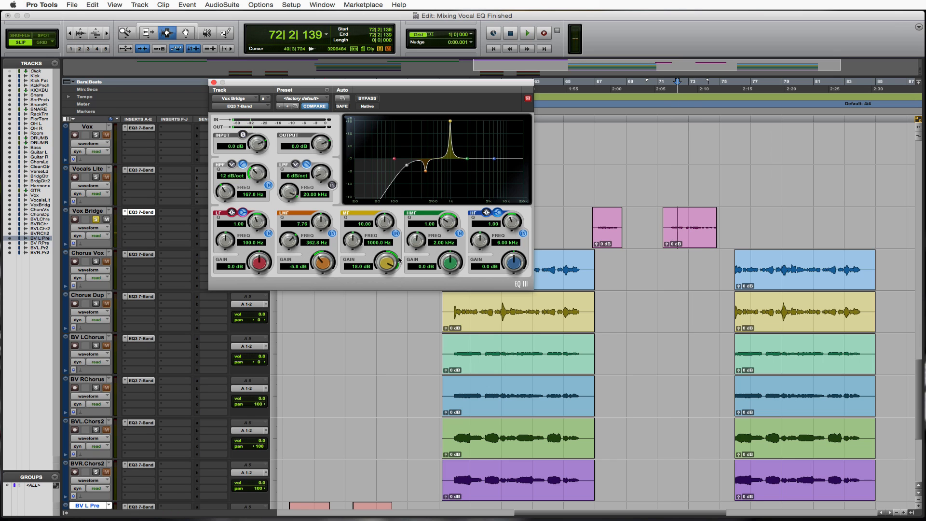
{"action": "left_click_drag", "start_coordinate": [387, 263], "coordinate": [380, 303]}
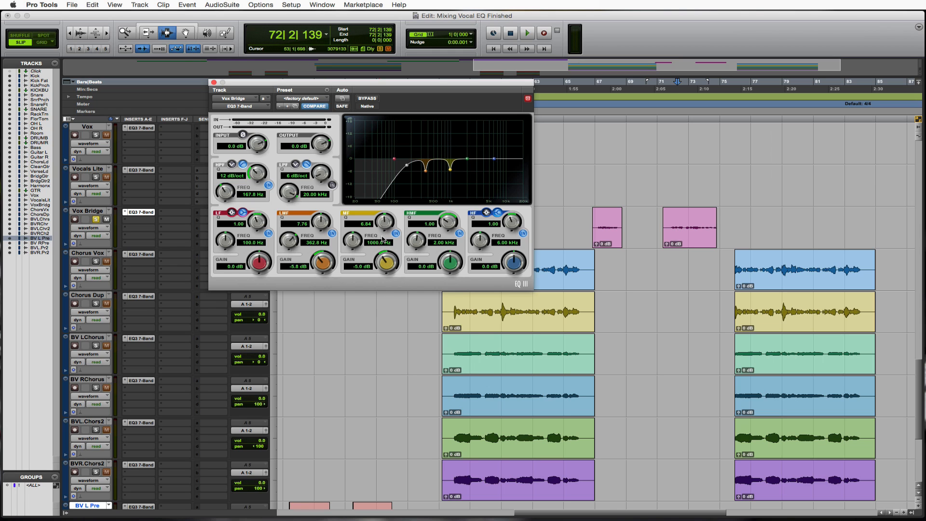
- Boost the HMF band by 18 dB with Q 10 and sweep it from about 3 kHz to 1.96 kHz during playback
{"action": "left_click_drag", "start_coordinate": [447, 227], "coordinate": [452, 175]}
{"action": "left_click_drag", "start_coordinate": [450, 262], "coordinate": [452, 164]}
{"action": "key", "text": "space"}
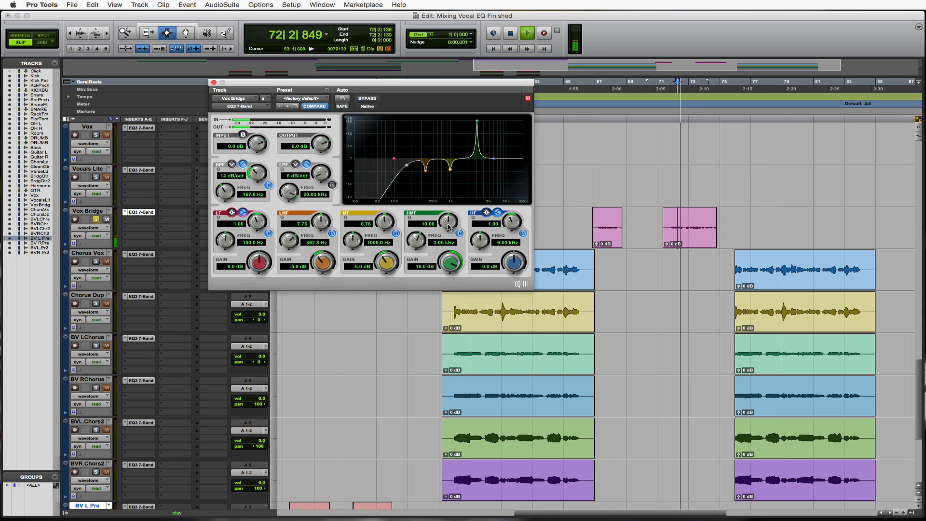
{"action": "left_click_drag", "start_coordinate": [421, 242], "coordinate": [421, 257]}
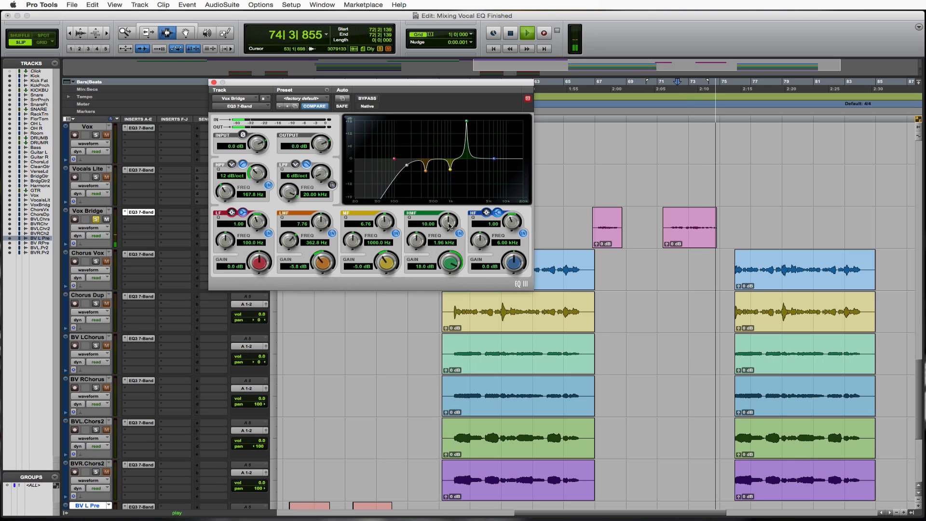
- Set the boosted HMF band to Q 7.59 at 1.73 kHz and audition it over the second bridge clip
{"action": "left_click_drag", "start_coordinate": [449, 224], "coordinate": [421, 248]}
{"action": "key", "text": "space"}
{"action": "key", "text": "space"}
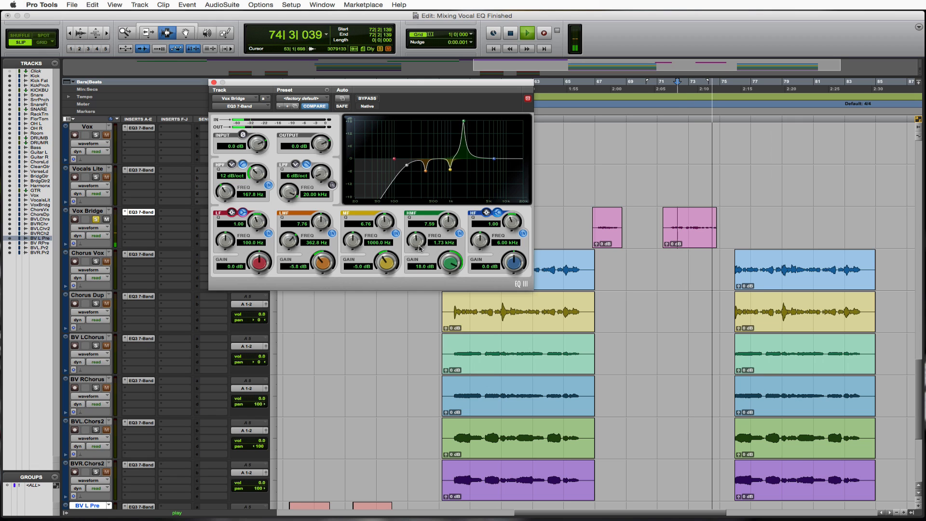
{"action": "key", "text": "space"}
{"action": "key", "text": "space"}
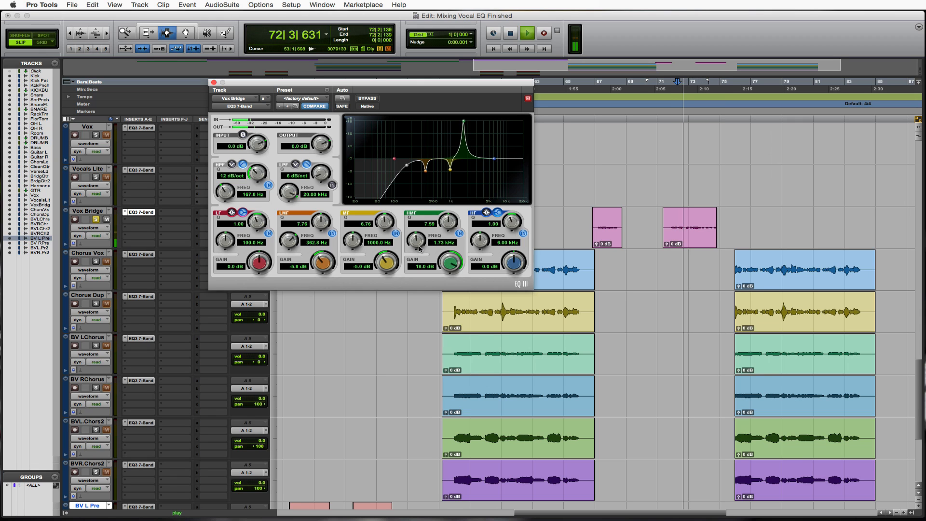
{"action": "key", "text": "space"}
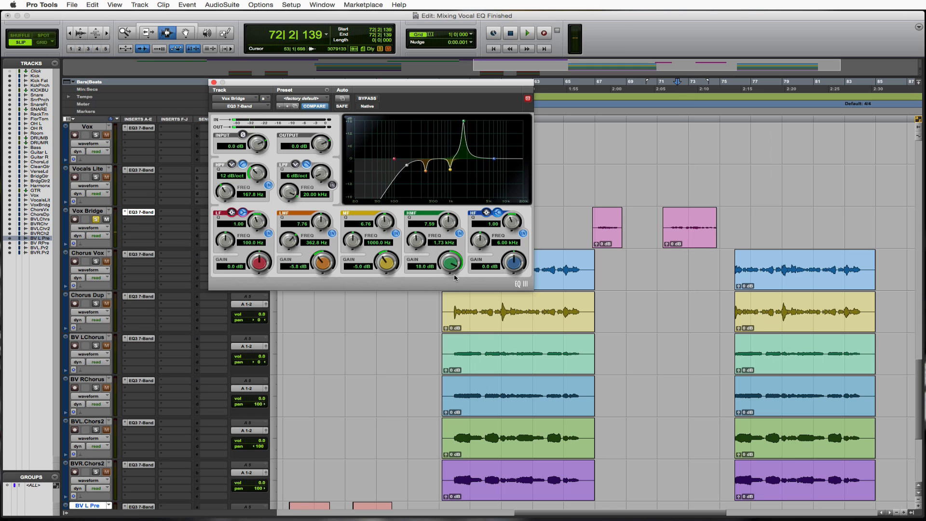
- Cut the HMF band to -4.4 dB and briefly audition the bridge vocal
{"action": "left_click_drag", "start_coordinate": [453, 267], "coordinate": [453, 303]}
{"action": "key", "text": "space"}
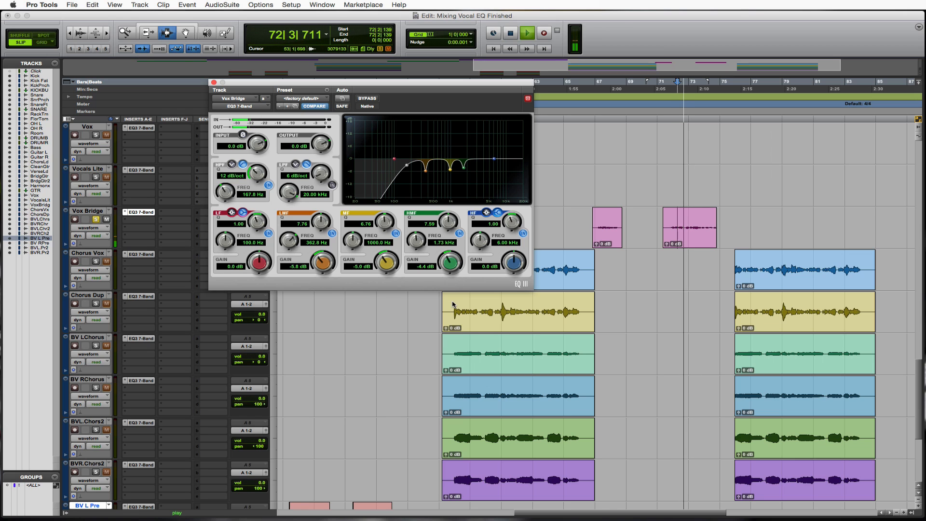
{"action": "key", "text": "space"}
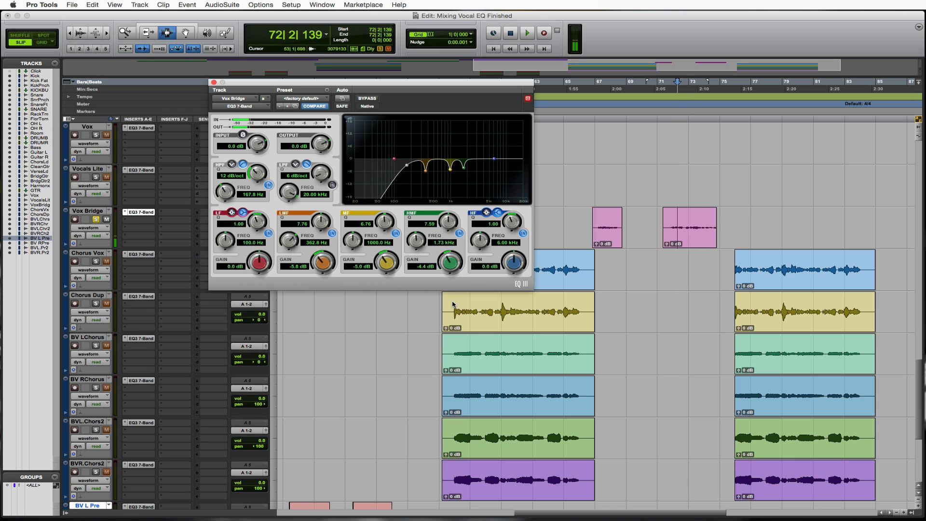
- Close the Vox Bridge EQ, unsolo the track, and return the cursor to the start of the session
{"action": "left_click", "coordinate": [214, 82]}
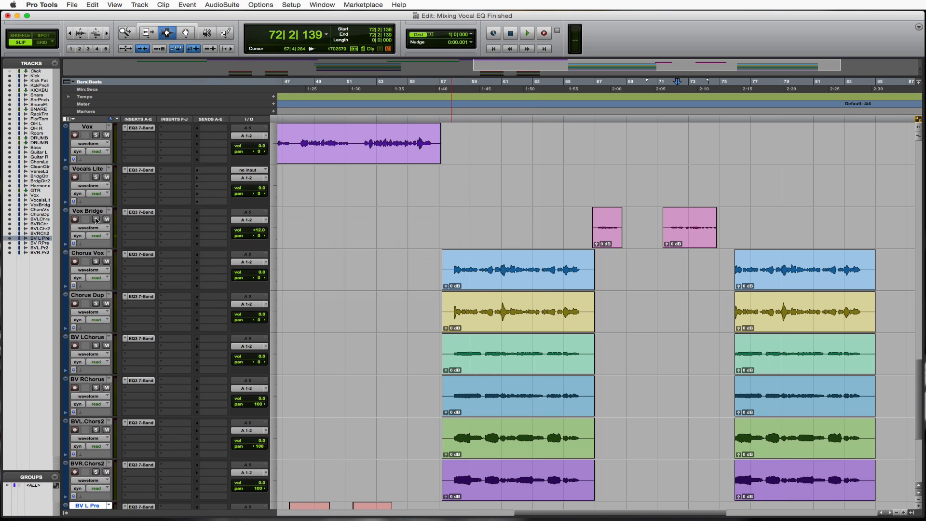
{"action": "left_click", "coordinate": [386, 272]}
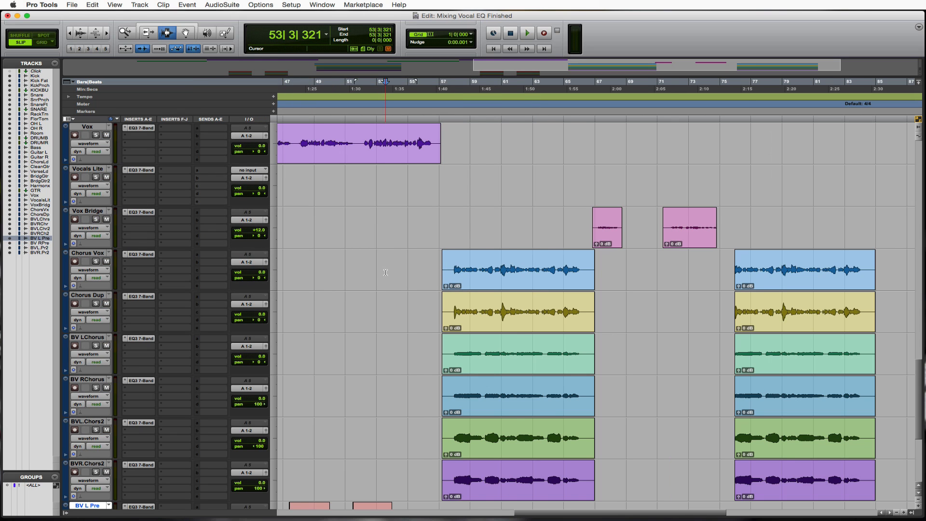
{"action": "key", "text": "r"}
{"action": "key", "text": "r"}
{"action": "key", "text": "Return"}
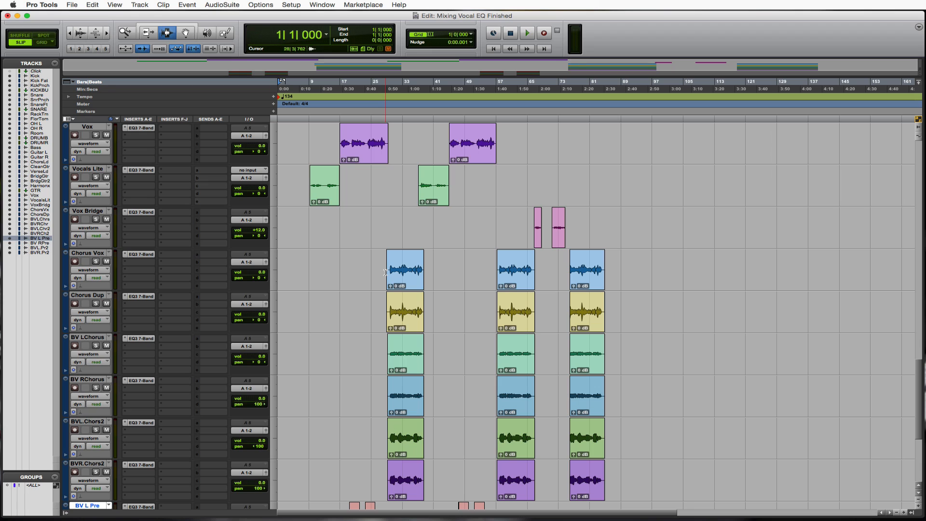